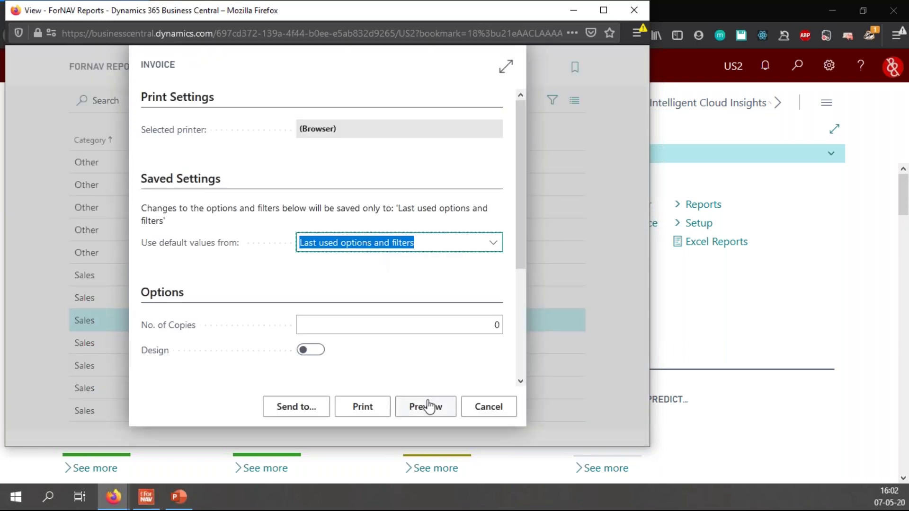
- Preview the Invoice report, check its Customer label at a larger zoom, and close the preview
{"action": "left_click", "coordinate": [427, 407]}
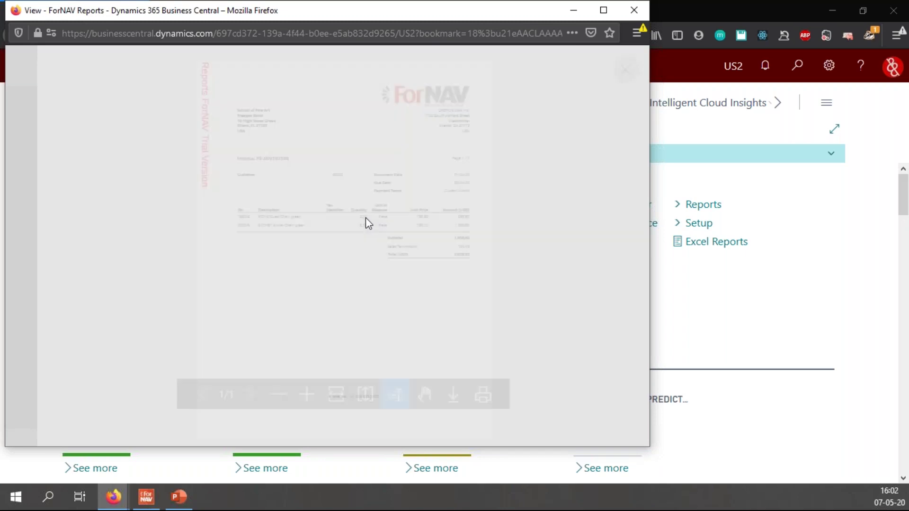
{"action": "left_click", "coordinate": [303, 395]}
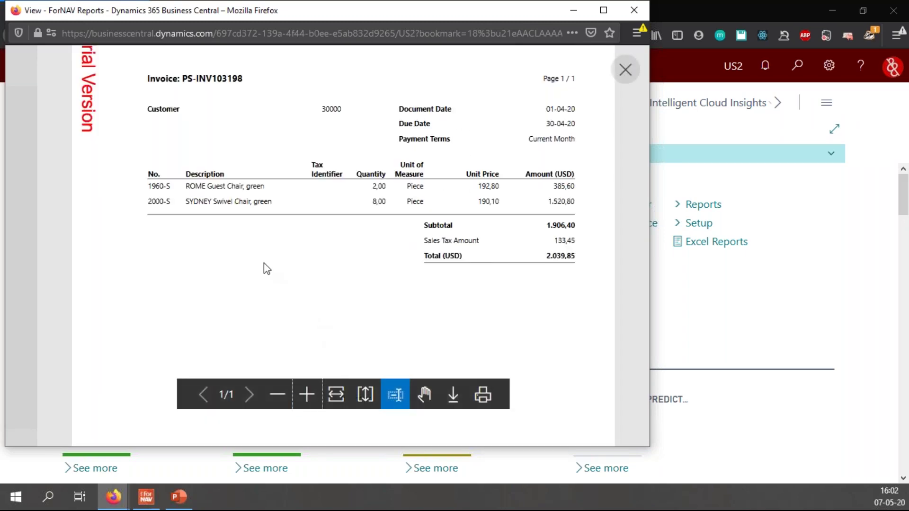
{"action": "scroll", "coordinate": [282, 276], "scroll_direction": "up", "scroll_amount": 2}
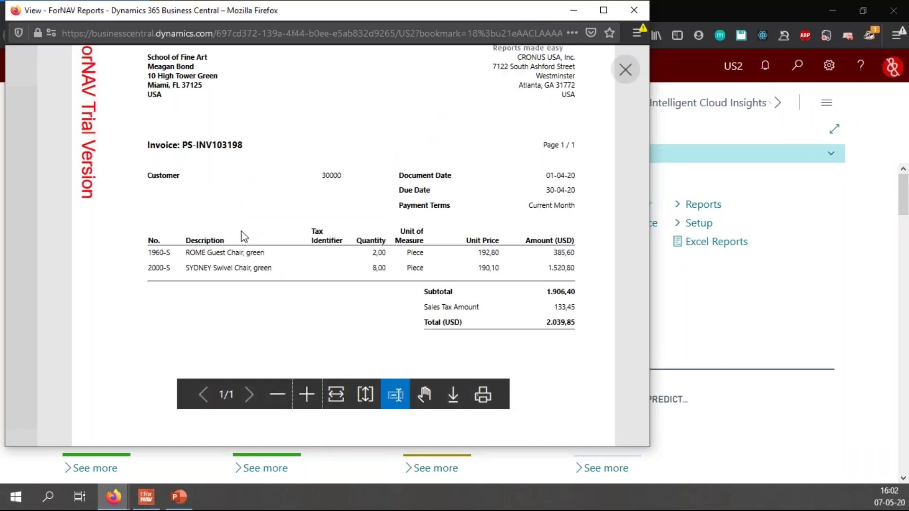
{"action": "double_click", "coordinate": [153, 174]}
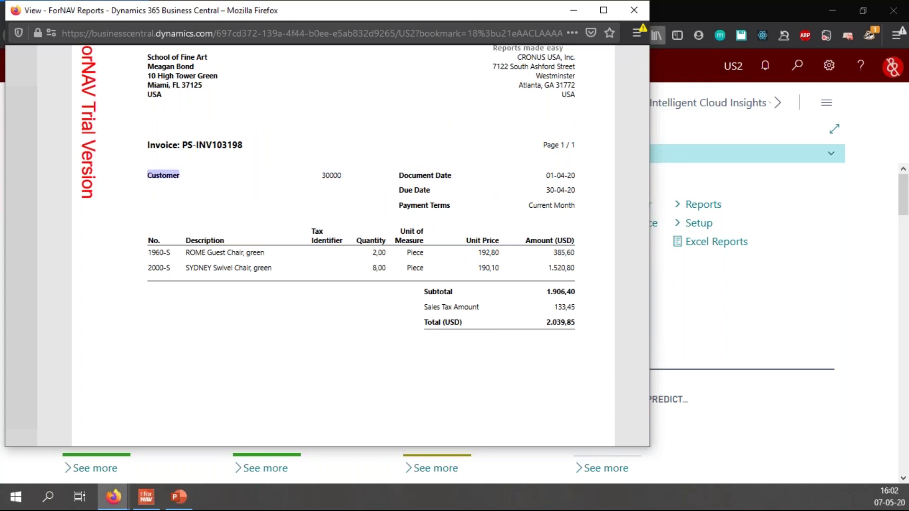
{"action": "left_click", "coordinate": [621, 95]}
{"action": "scroll", "coordinate": [624, 98], "scroll_direction": "up", "scroll_amount": 3}
{"action": "left_click", "coordinate": [625, 71]}
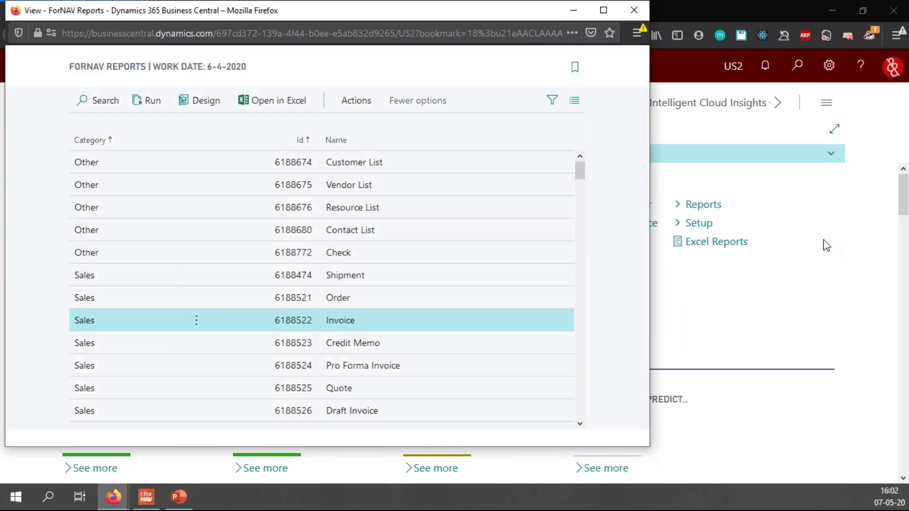
- Search the main Business Central window for "forn lang" and open the ForNAV Language page
{"action": "left_click", "coordinate": [882, 186]}
{"action": "left_click", "coordinate": [797, 69]}
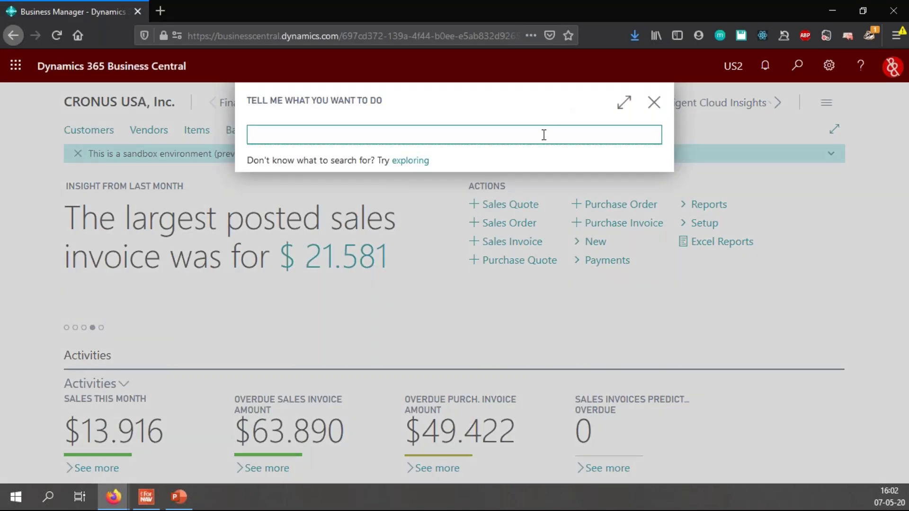
{"action": "type", "text": "foprn"}
{"action": "key", "text": "BackSpace"}
{"action": "key", "text": "BackSpace"}
{"action": "key", "text": "BackSpace"}
{"action": "type", "text": "r"}
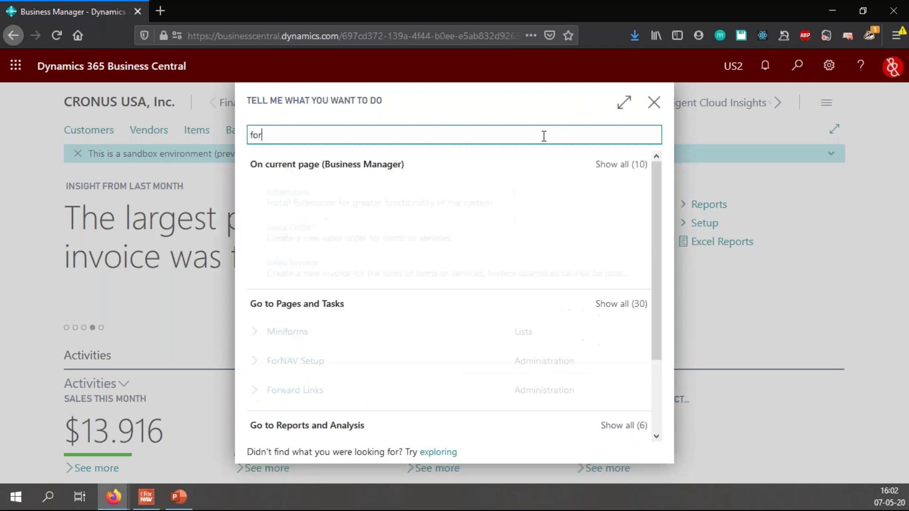
{"action": "type", "text": "n lang"}
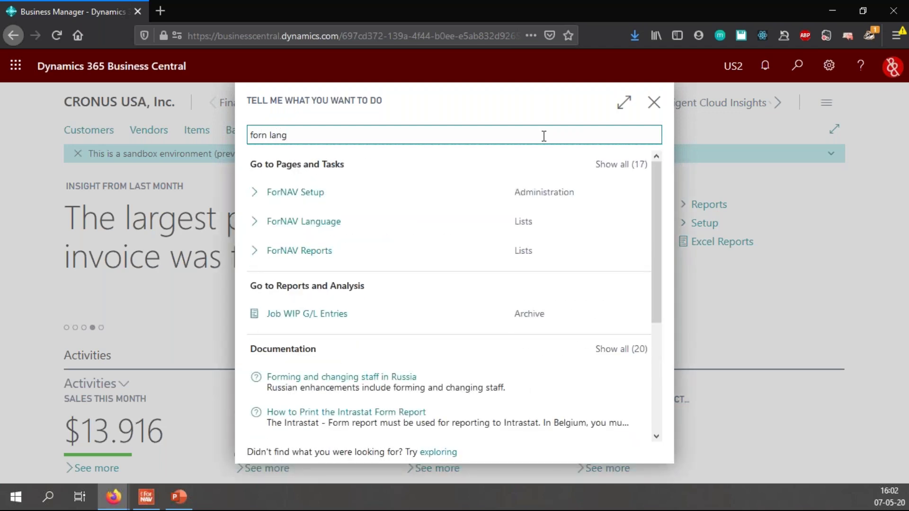
{"action": "key", "text": "Down"}
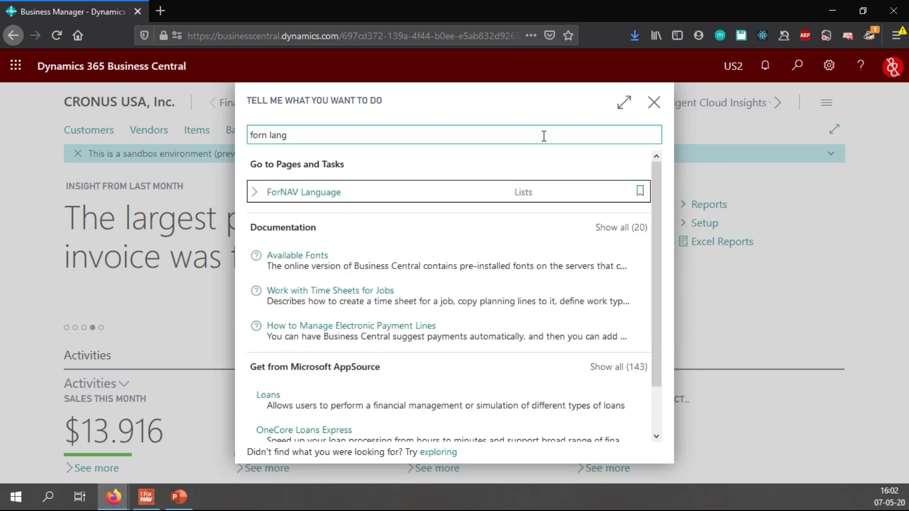
{"action": "key", "text": "Return"}
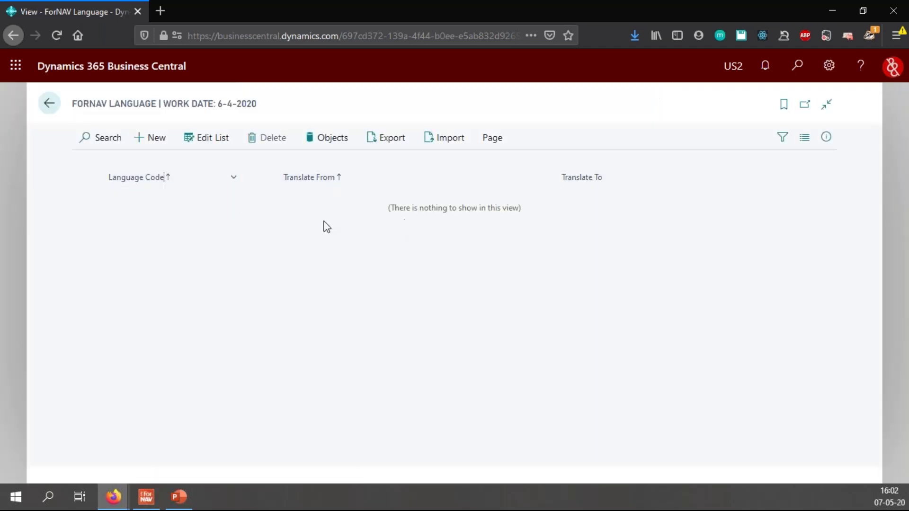
- Add a translation line for language ENU that translates Customer to Client
{"action": "left_click", "coordinate": [151, 140]}
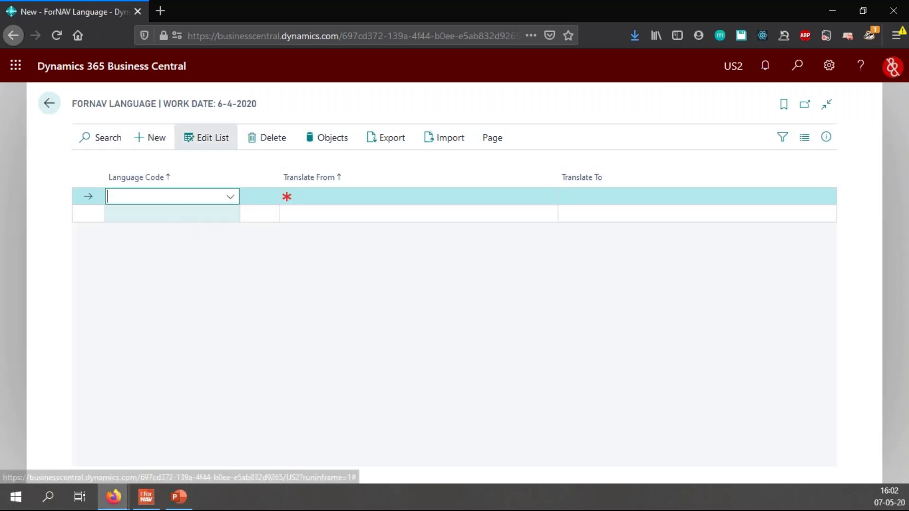
{"action": "type", "text": "enu"}
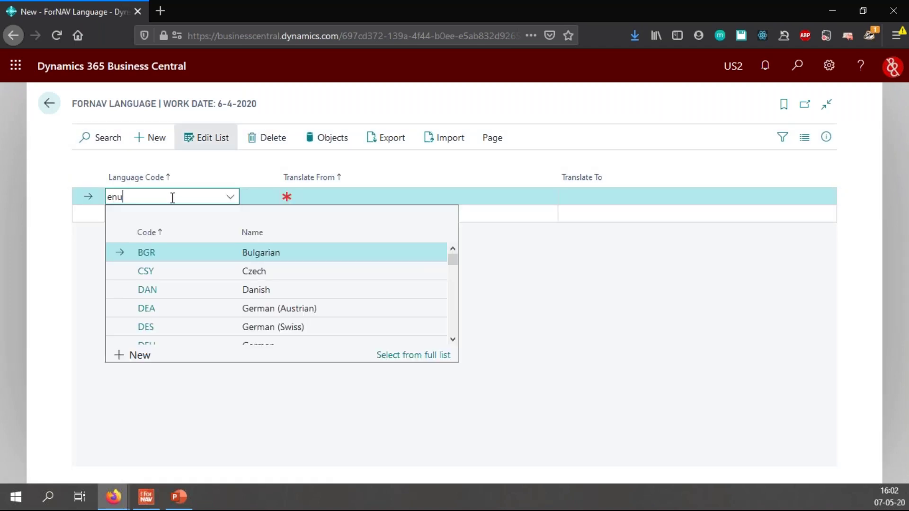
{"action": "key", "text": "Tab"}
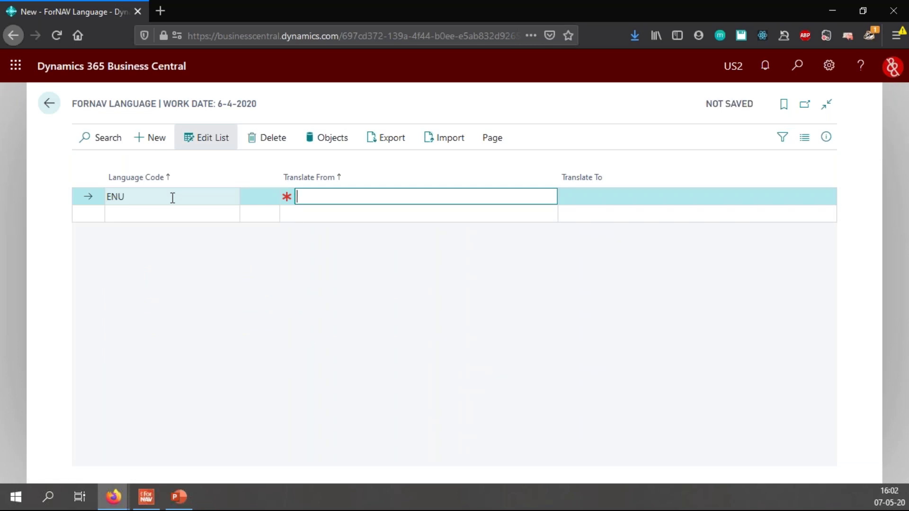
{"action": "type", "text": "Customer"}
{"action": "key", "text": "Tab"}
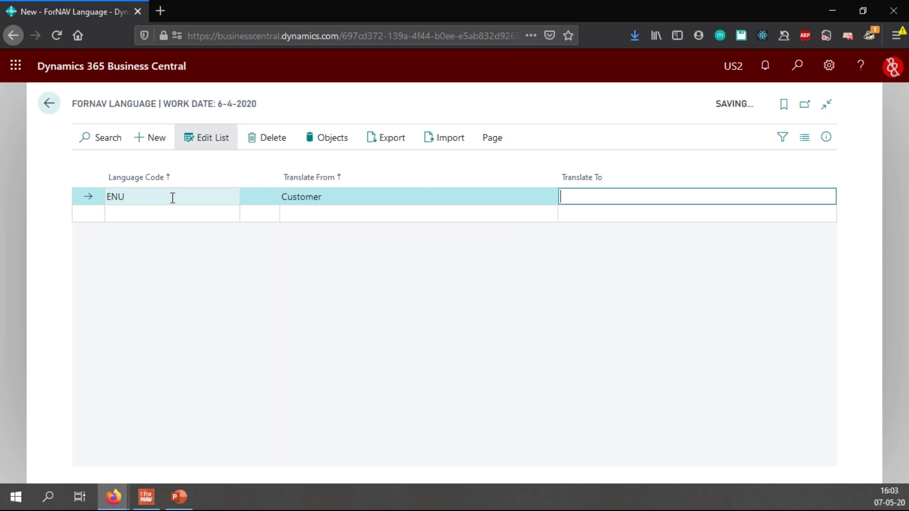
{"action": "type", "text": "Client"}
{"action": "key", "text": "Down"}
{"action": "key", "text": "Up"}
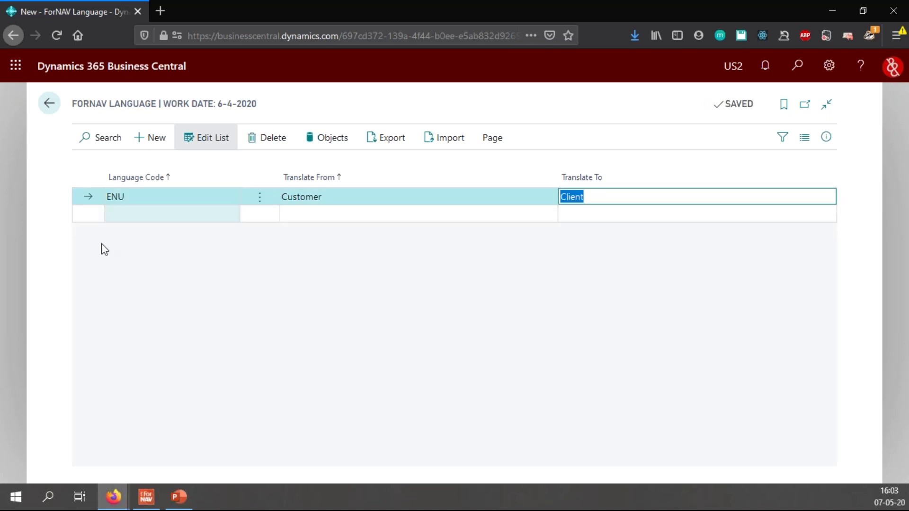
- Switch to the ForNAV Reports window, preview the Invoice report to check the translated customer label, and close the preview
{"action": "mouse_move", "coordinate": [113, 497]}
{"action": "left_click", "coordinate": [193, 462]}
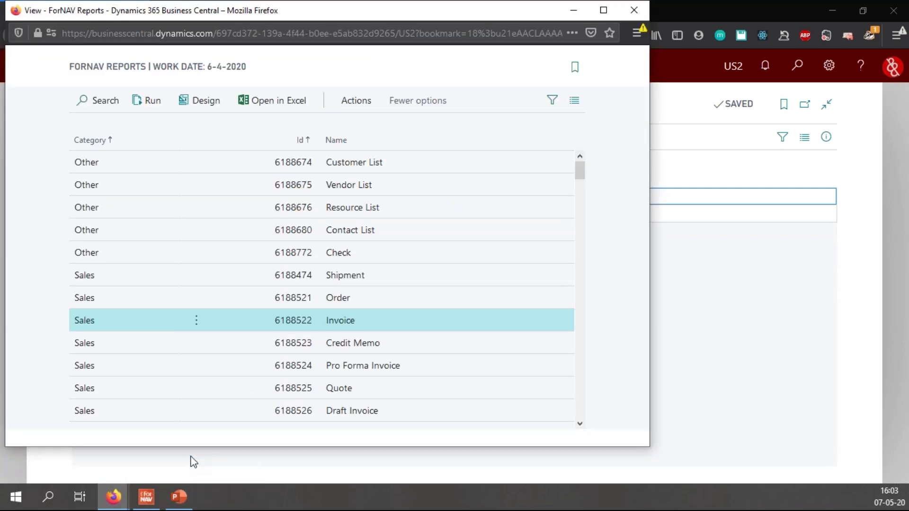
{"action": "left_click", "coordinate": [151, 105]}
{"action": "left_click", "coordinate": [430, 410]}
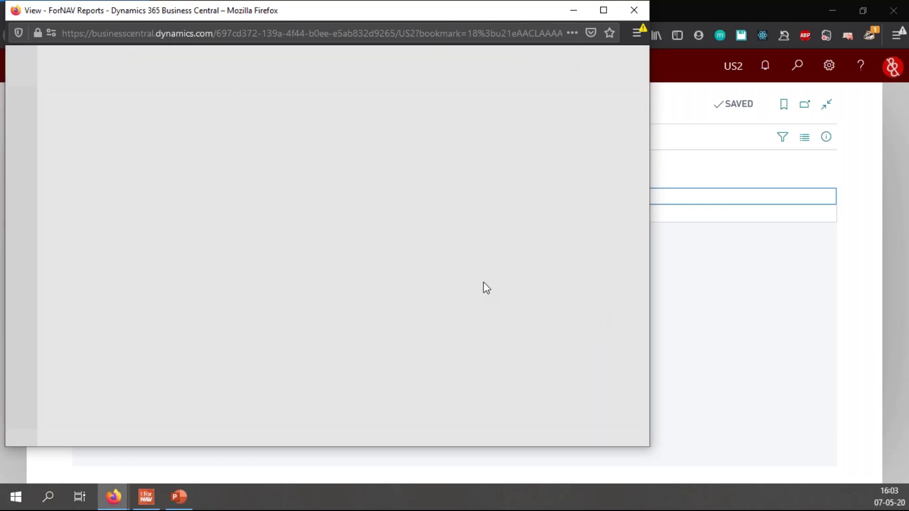
{"action": "left_click", "coordinate": [307, 396]}
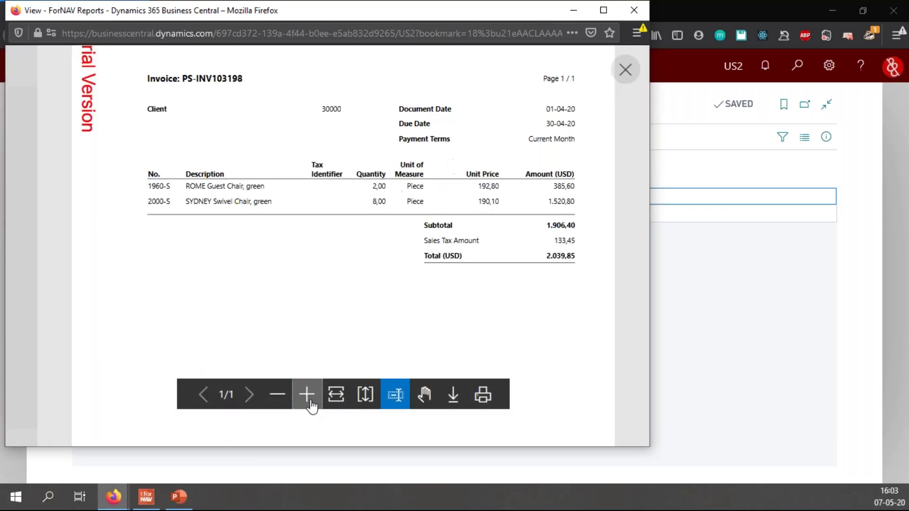
{"action": "scroll", "coordinate": [331, 312], "scroll_direction": "up", "scroll_amount": 2}
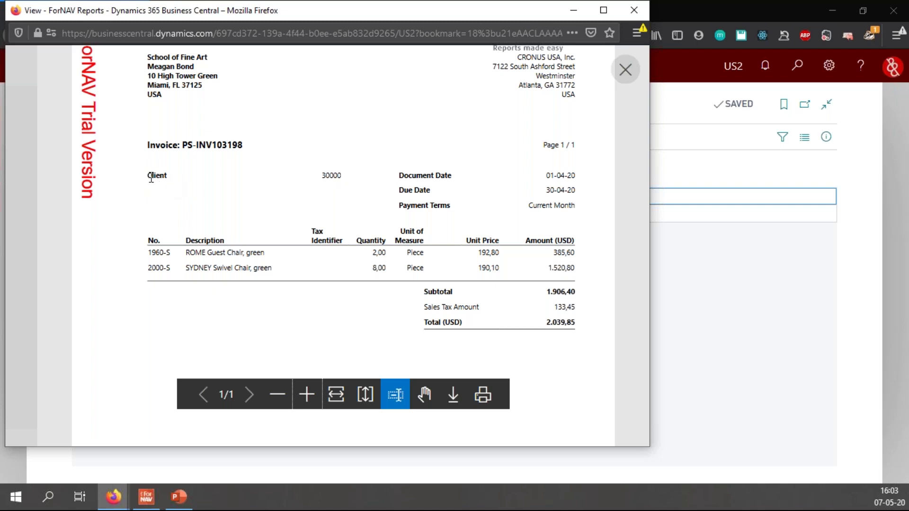
{"action": "left_click", "coordinate": [626, 69]}
- Preview the sales Order report, check the translated customer label, and close the preview
{"action": "left_click", "coordinate": [396, 299]}
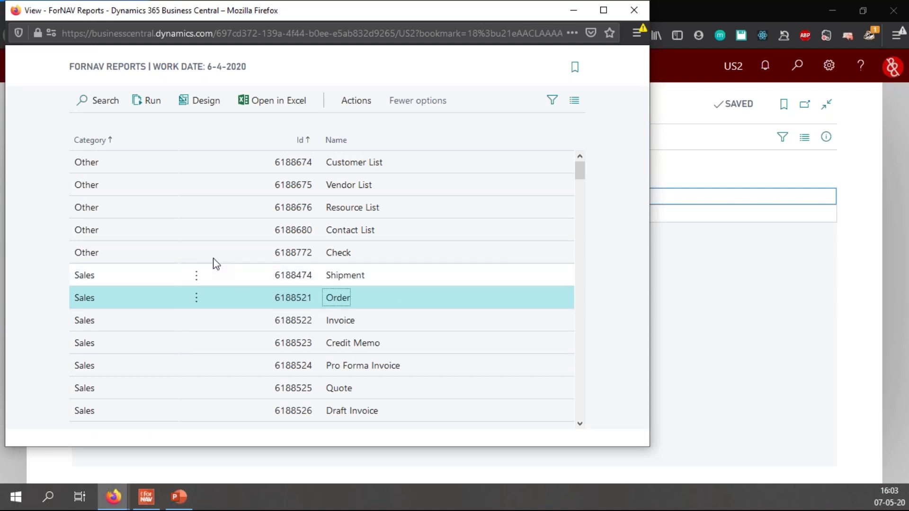
{"action": "left_click", "coordinate": [148, 102]}
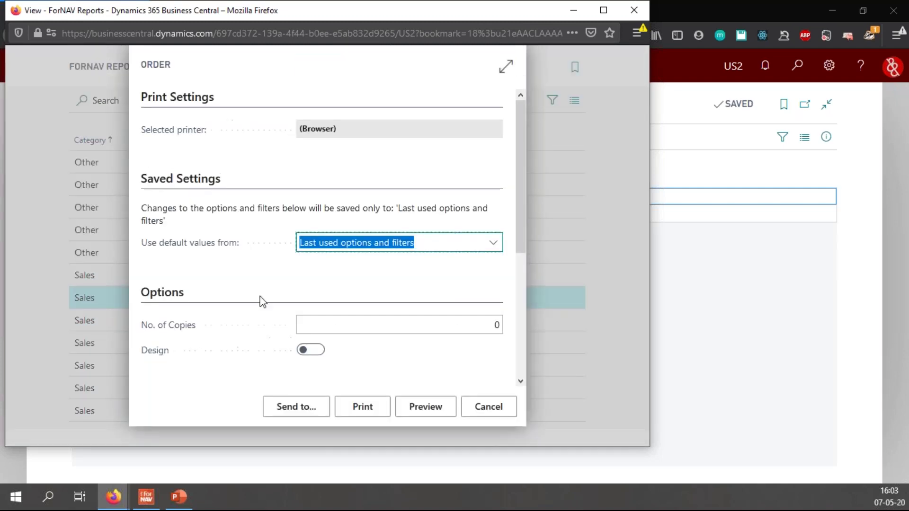
{"action": "left_click", "coordinate": [411, 409]}
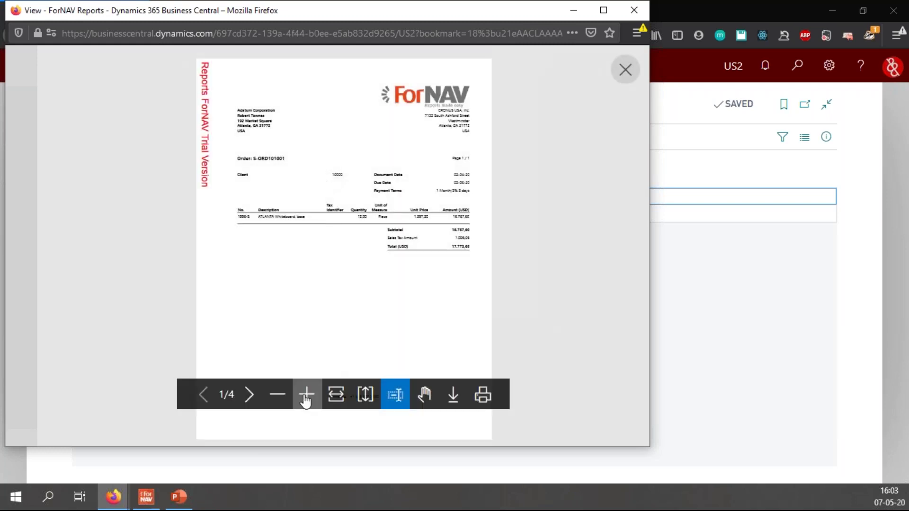
{"action": "left_click", "coordinate": [306, 395]}
{"action": "double_click", "coordinate": [159, 110]}
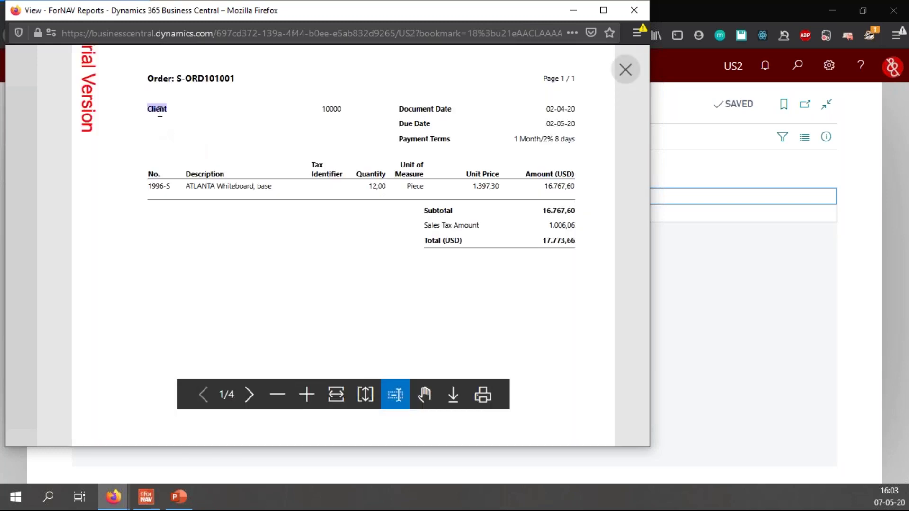
{"action": "scroll", "coordinate": [363, 303], "scroll_direction": "up", "scroll_amount": 3}
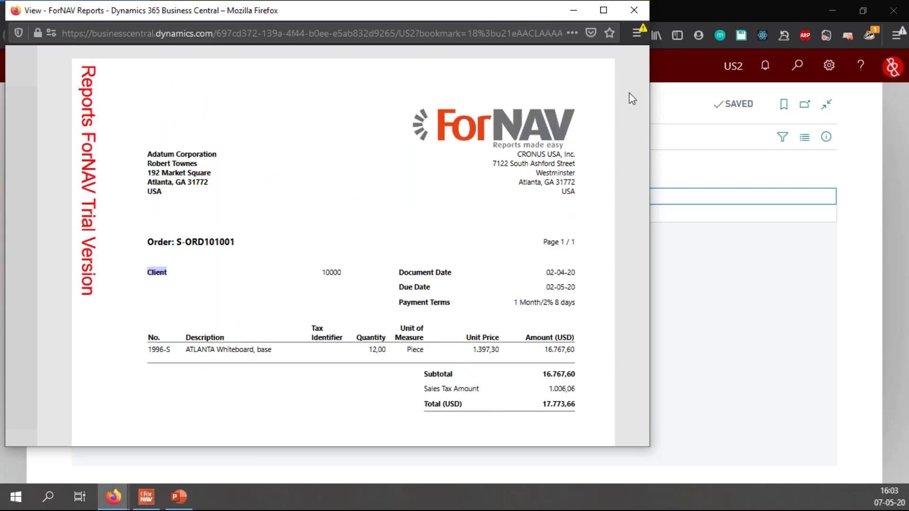
{"action": "left_click", "coordinate": [635, 76]}
- Return to the ForNAV Language page and change the ENU translation of Customer to Consumer
{"action": "left_click", "coordinate": [729, 316]}
{"action": "left_click", "coordinate": [627, 194]}
{"action": "type", "text": "Consumer"}
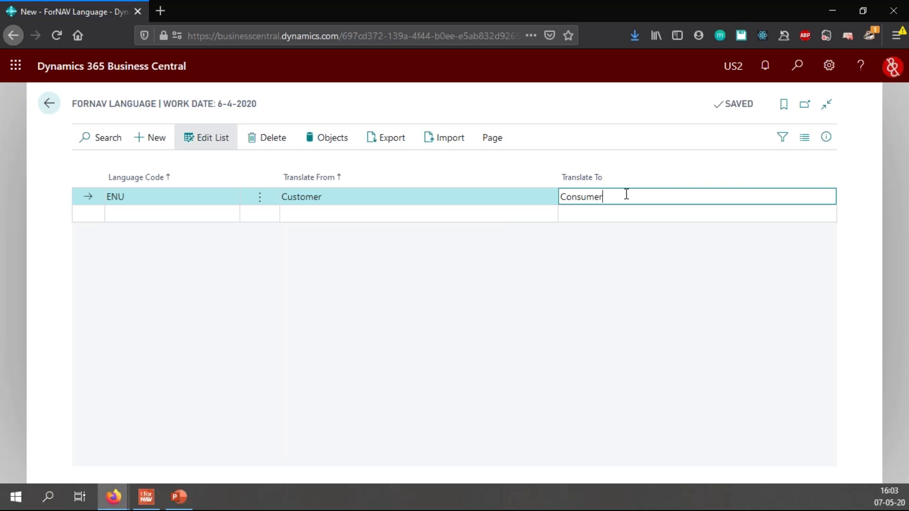
{"action": "key", "text": "Return"}
- Add a translation line for language NLD that translates Customer to Consument
{"action": "type", "text": "NLD"}
{"action": "key", "text": "Return"}
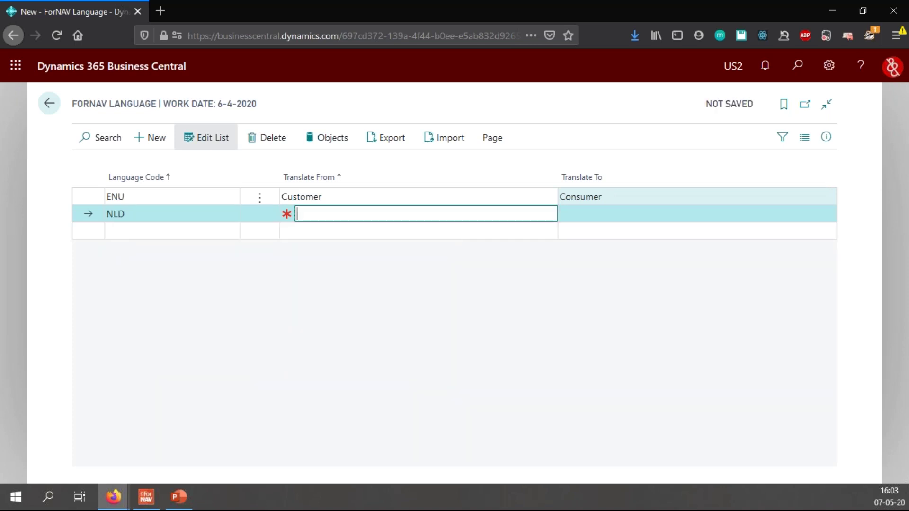
{"action": "type", "text": "Customer"}
{"action": "key", "text": "Return"}
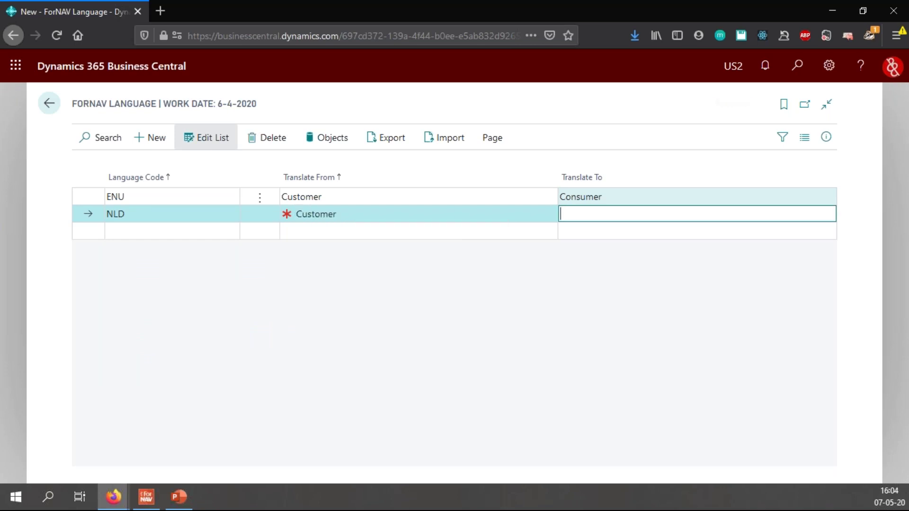
{"action": "type", "text": "Consument"}
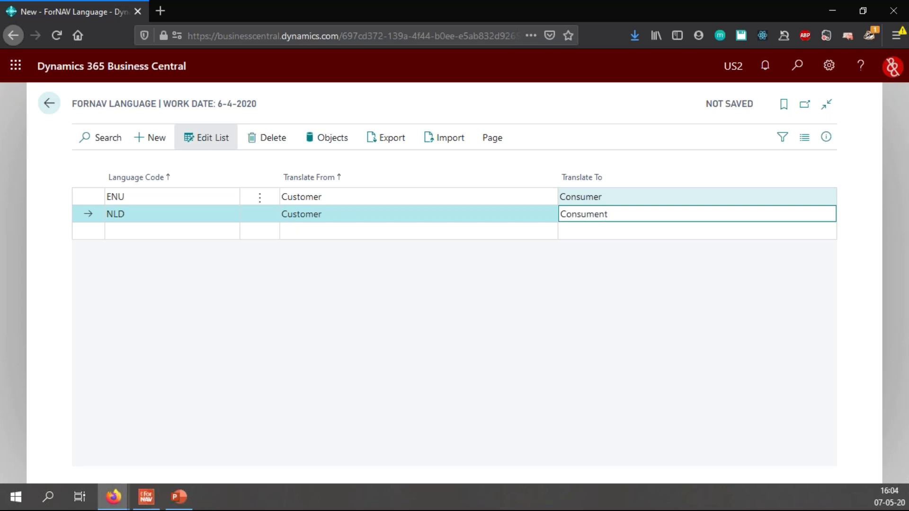
{"action": "key", "text": "shift+Tab"}
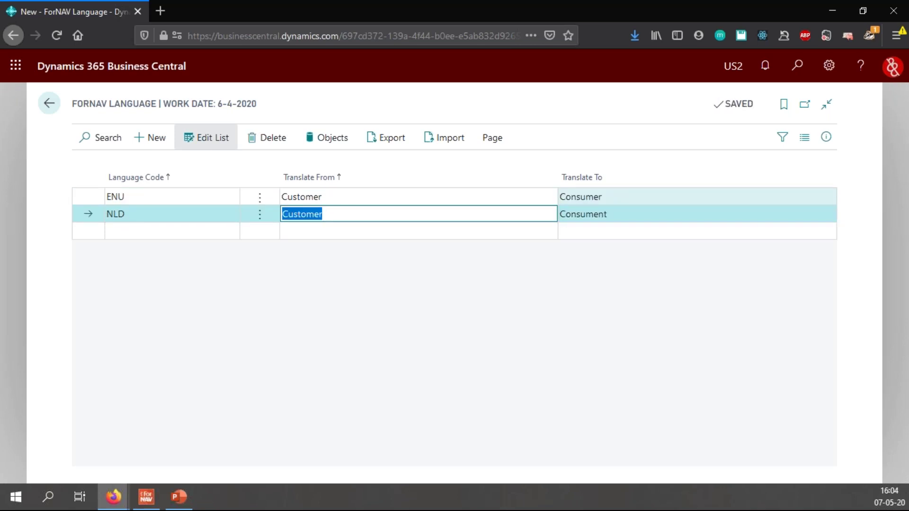
{"action": "key", "text": "Up"}
{"action": "key", "text": "shift+Tab"}
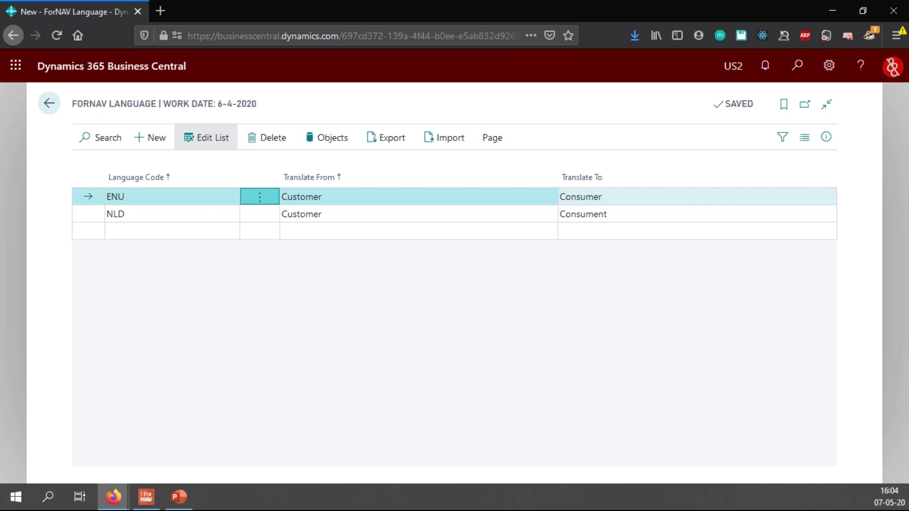
{"action": "key", "text": "shift+Tab"}
{"action": "key", "text": "Down"}
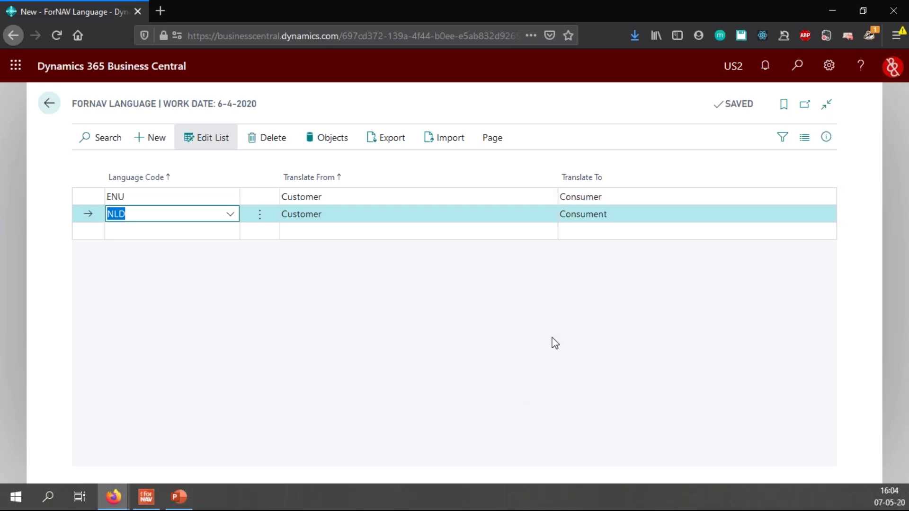
{"action": "left_click", "coordinate": [185, 501]}
{"action": "left_click", "coordinate": [680, 428]}
- Open the object-specific translations list and set the new line's language code to ENU
{"action": "left_click", "coordinate": [364, 197]}
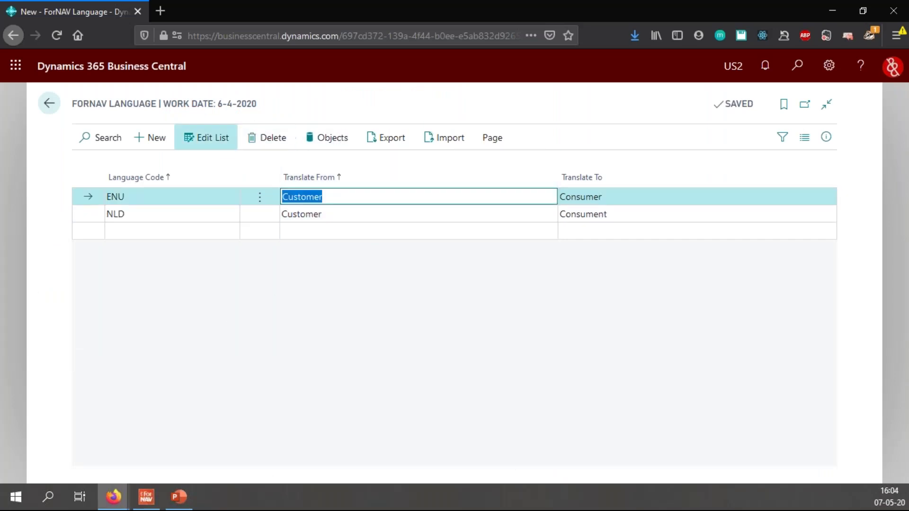
{"action": "left_click", "coordinate": [343, 148]}
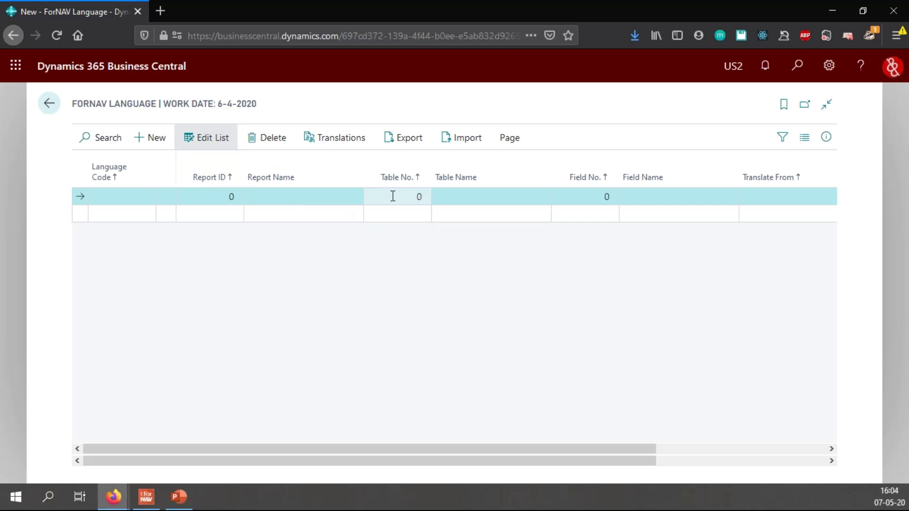
{"action": "left_click", "coordinate": [115, 197]}
{"action": "type", "text": "eng"}
{"action": "key", "text": "BackSpace"}
{"action": "key", "text": "Tab"}
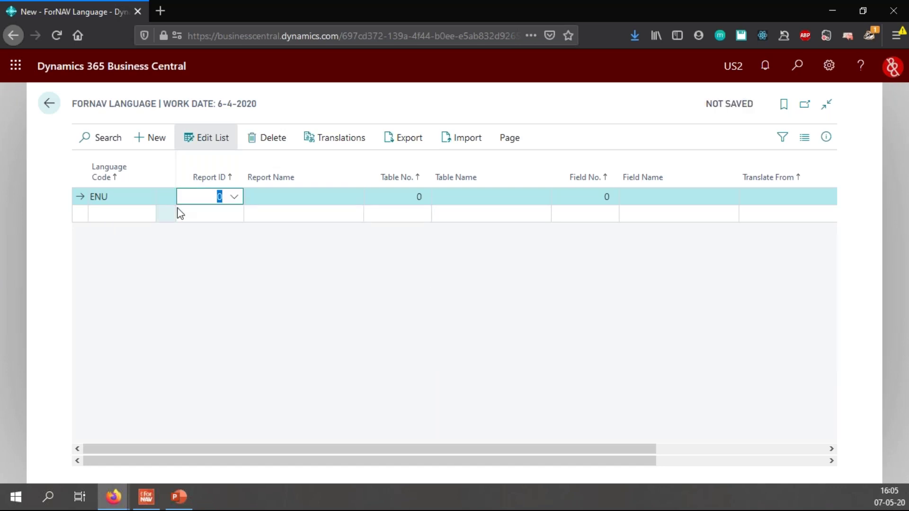
- Choose report 6188522, ForNAV Tax Sales Invoice, as the report for the ENU object translation line
{"action": "left_click", "coordinate": [235, 199]}
{"action": "scroll", "coordinate": [296, 277], "scroll_direction": "down", "scroll_amount": 10}
{"action": "scroll", "coordinate": [375, 269], "scroll_direction": "down", "scroll_amount": 2}
{"action": "left_click", "coordinate": [368, 297]}
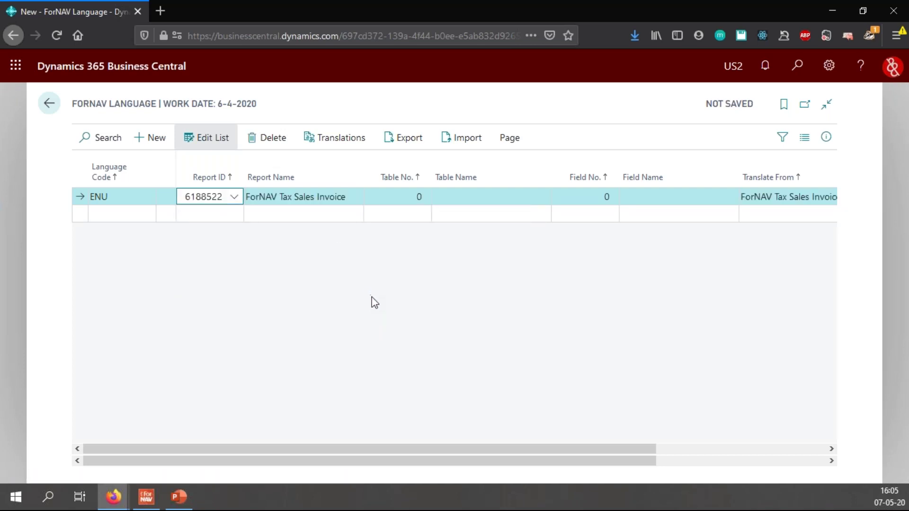
- Set the translation of ForNAV Tax Sales Invoice on the ENU report line to Bill Of Sale
{"action": "key", "text": "Tab"}
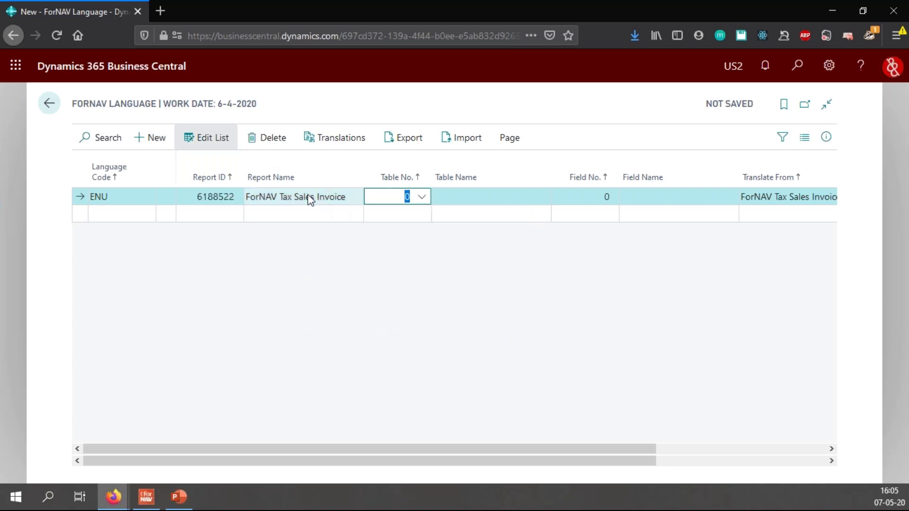
{"action": "mouse_move", "coordinate": [440, 450]}
{"action": "left_mouse_down"}
{"action": "mouse_move", "coordinate": [571, 449]}
{"action": "mouse_move", "coordinate": [444, 449]}
{"action": "left_mouse_up"}
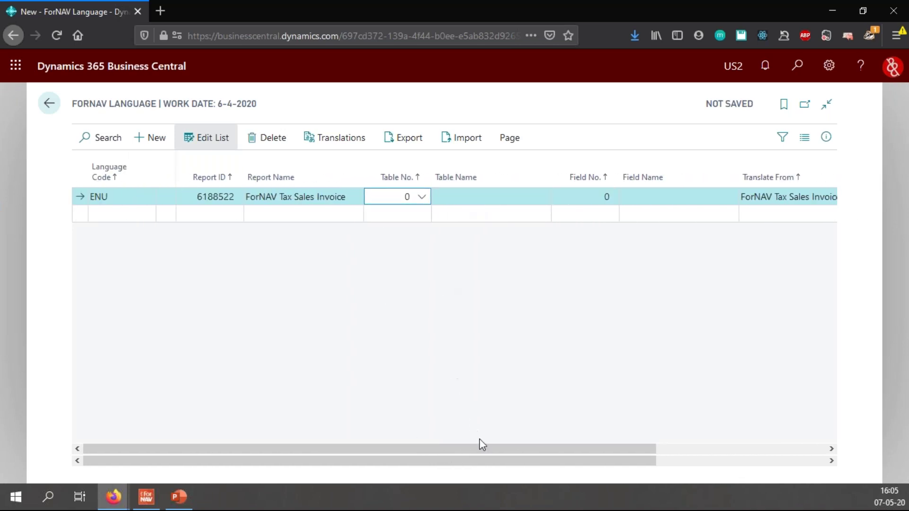
{"action": "left_click_drag", "start_coordinate": [488, 447], "coordinate": [663, 449]}
{"action": "left_click", "coordinate": [720, 199]}
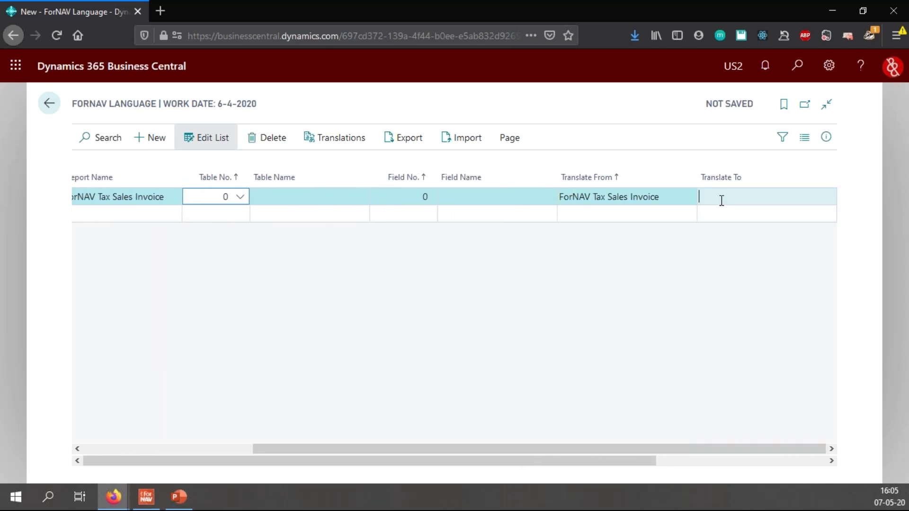
{"action": "type", "text": "B"}
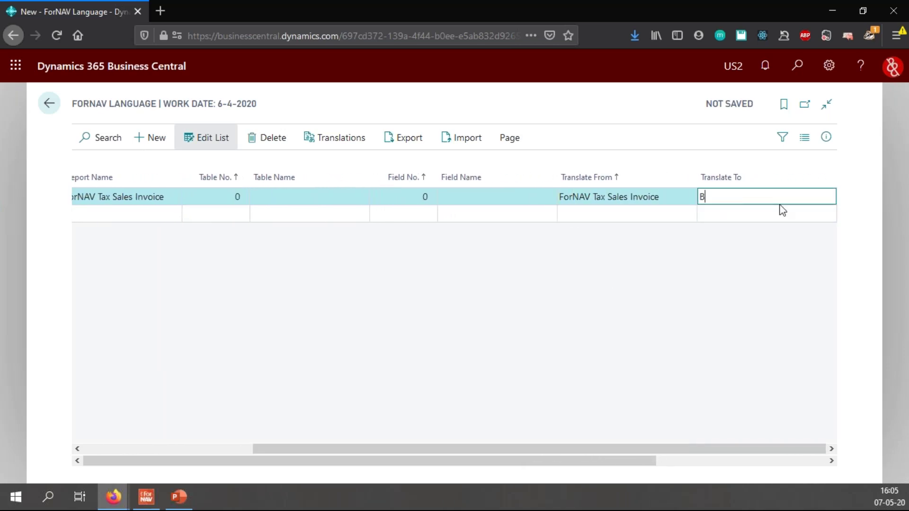
{"action": "type", "text": "ill Of Sale"}
{"action": "key", "text": "Return"}
{"action": "key", "text": "Up"}
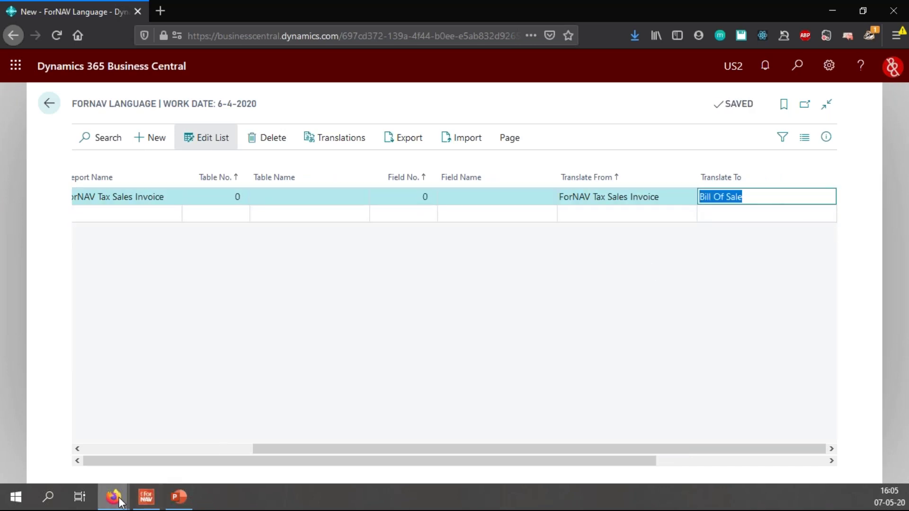
- Switch to the ForNAV Reports window and preview Sales Invoice report 6188522 to check its title, then close the preview
{"action": "mouse_move", "coordinate": [120, 502]}
{"action": "left_click", "coordinate": [199, 441]}
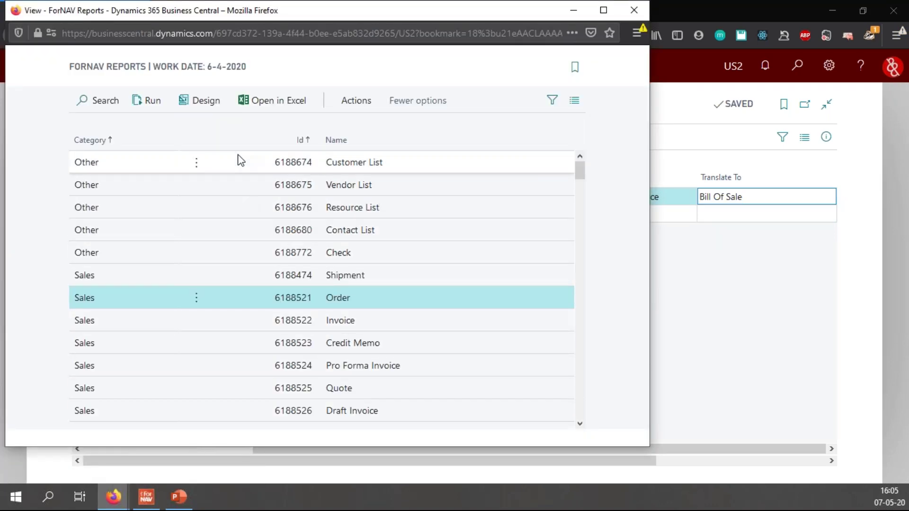
{"action": "left_click", "coordinate": [152, 107]}
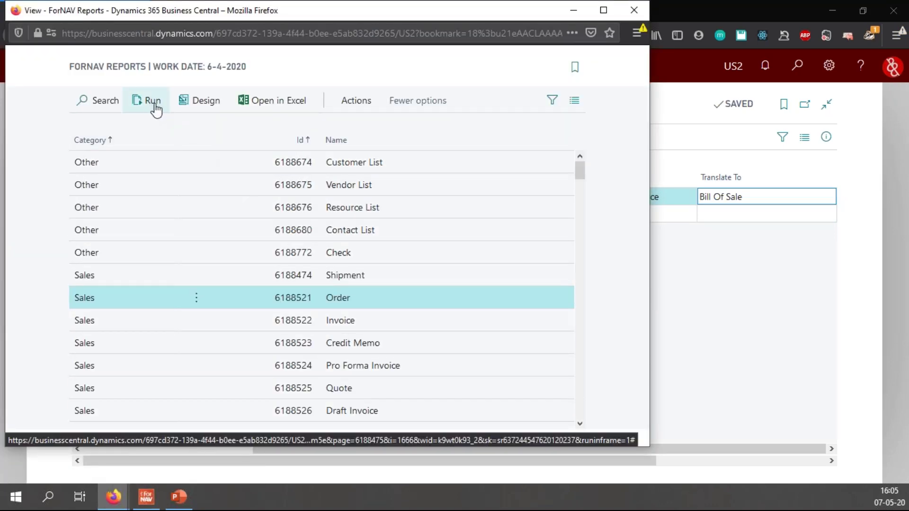
{"action": "left_click", "coordinate": [492, 413]}
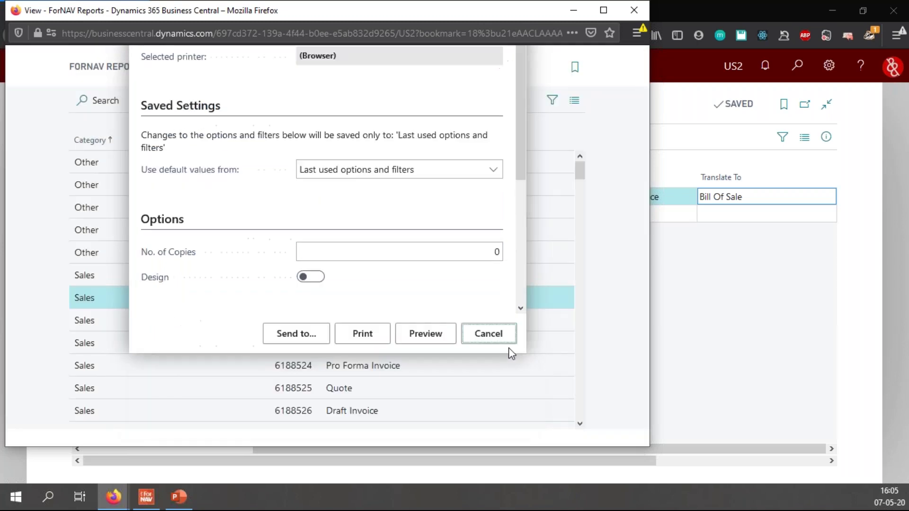
{"action": "left_click", "coordinate": [390, 320]}
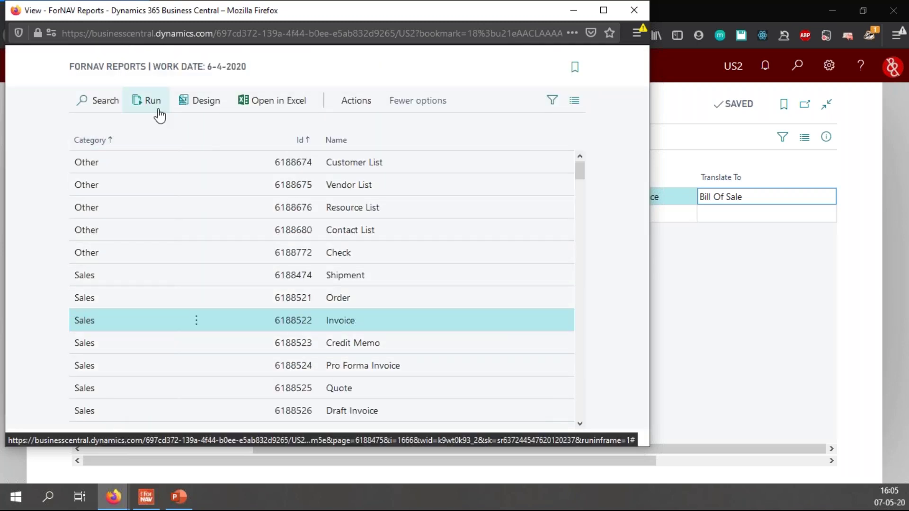
{"action": "left_click", "coordinate": [154, 102]}
{"action": "left_click", "coordinate": [439, 408]}
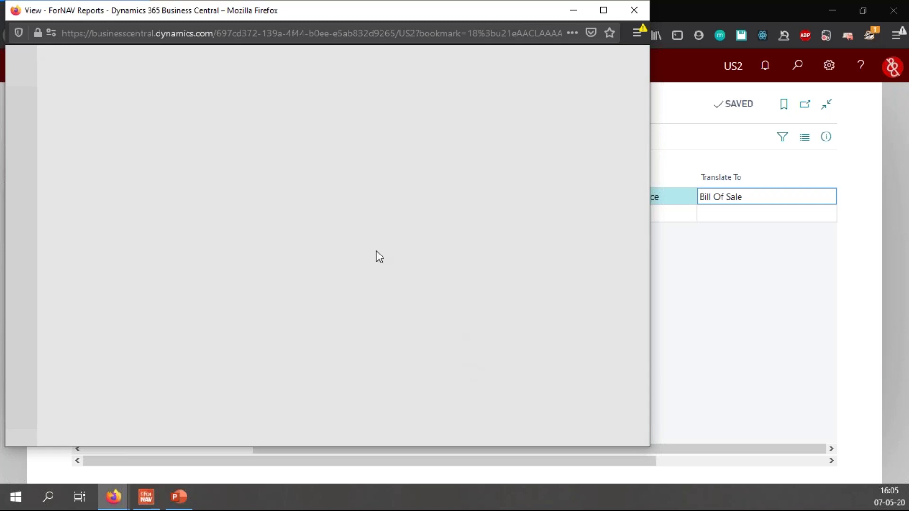
{"action": "left_click", "coordinate": [306, 394]}
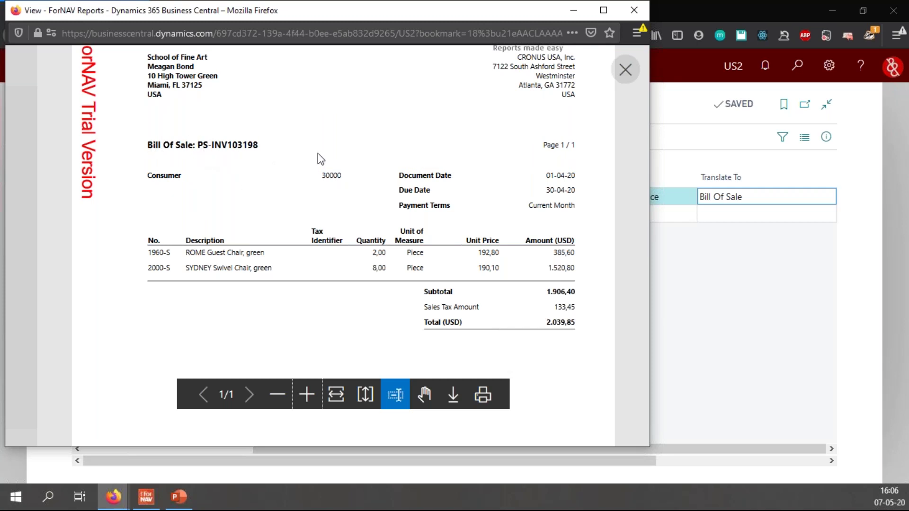
{"action": "scroll", "coordinate": [509, 208], "scroll_direction": "up", "scroll_amount": 3}
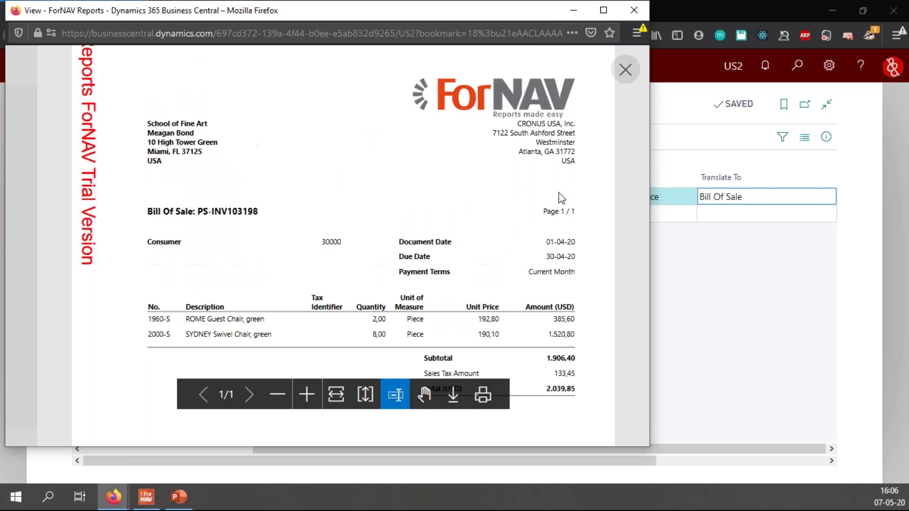
{"action": "left_click", "coordinate": [625, 71]}
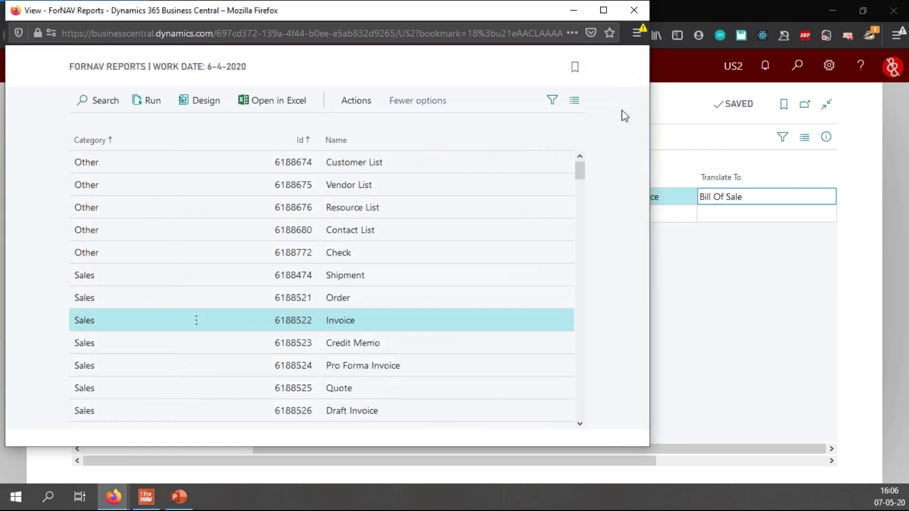
- Return to the ForNAV Language list and add an ENU line for table 113, Sales Invoice Line, field 11, Description
{"action": "left_click", "coordinate": [775, 264]}
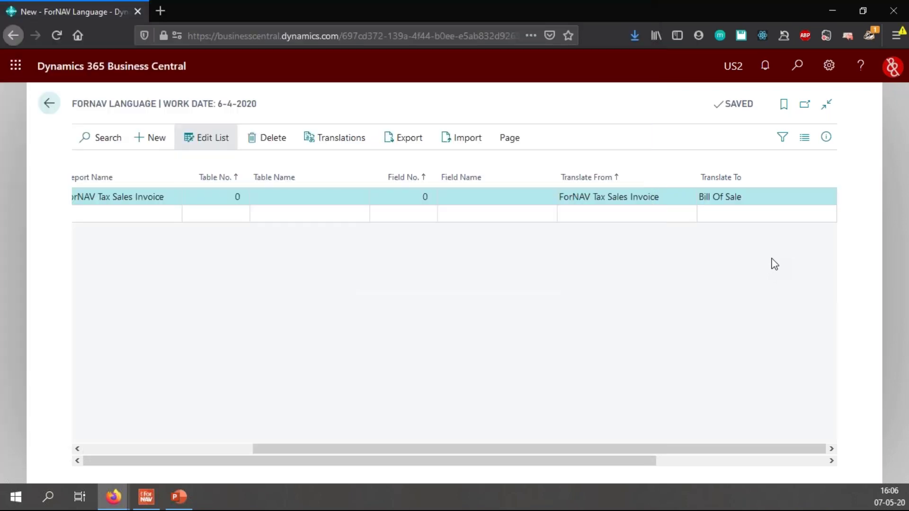
{"action": "left_click_drag", "start_coordinate": [402, 448], "coordinate": [169, 445]}
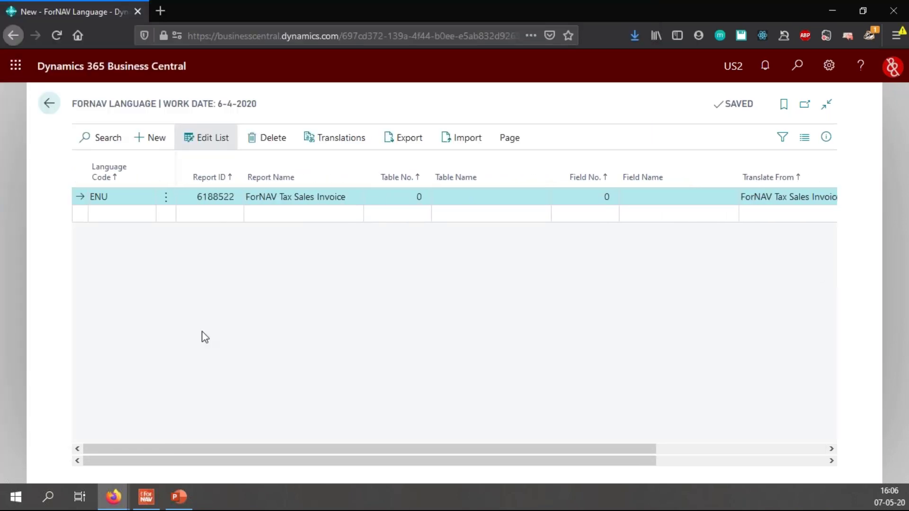
{"action": "left_click", "coordinate": [114, 215]}
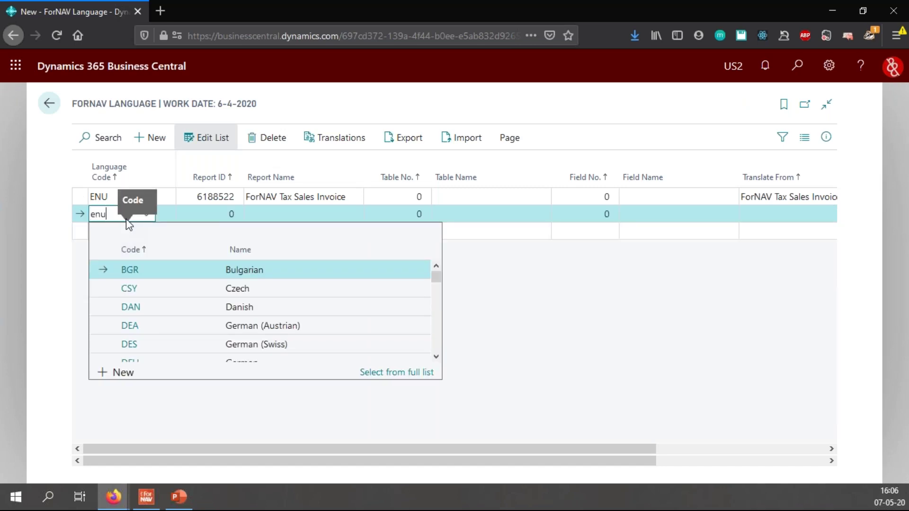
{"action": "key", "text": "Tab"}
{"action": "key", "text": "Tab"}
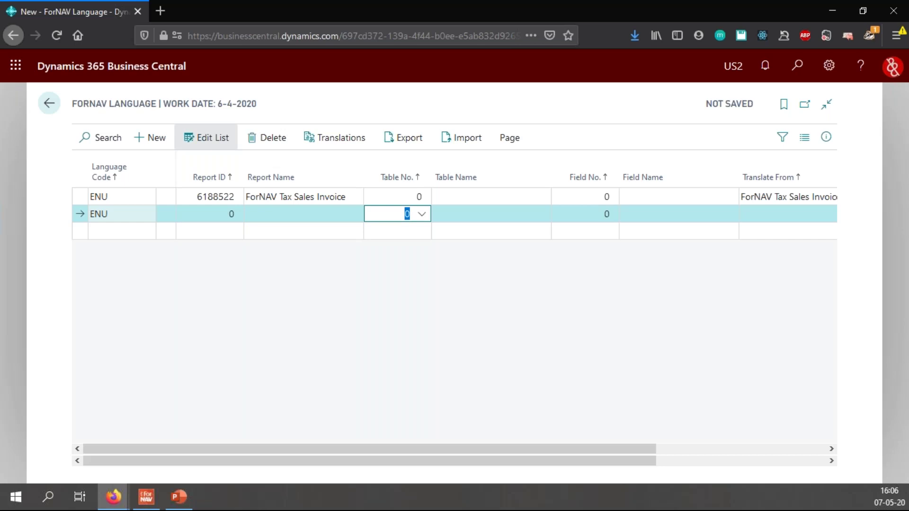
{"action": "type", "text": "113"}
{"action": "key", "text": "Tab"}
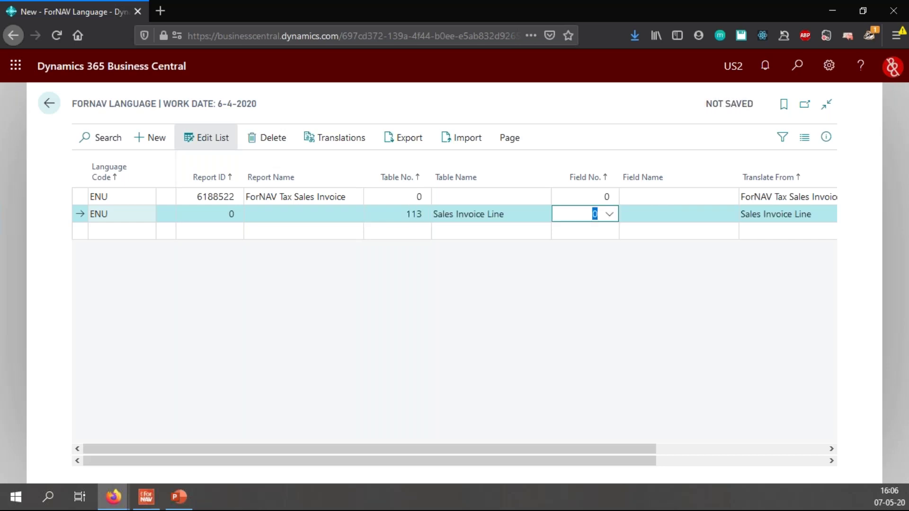
{"action": "type", "text": "11"}
{"action": "key", "text": "Tab"}
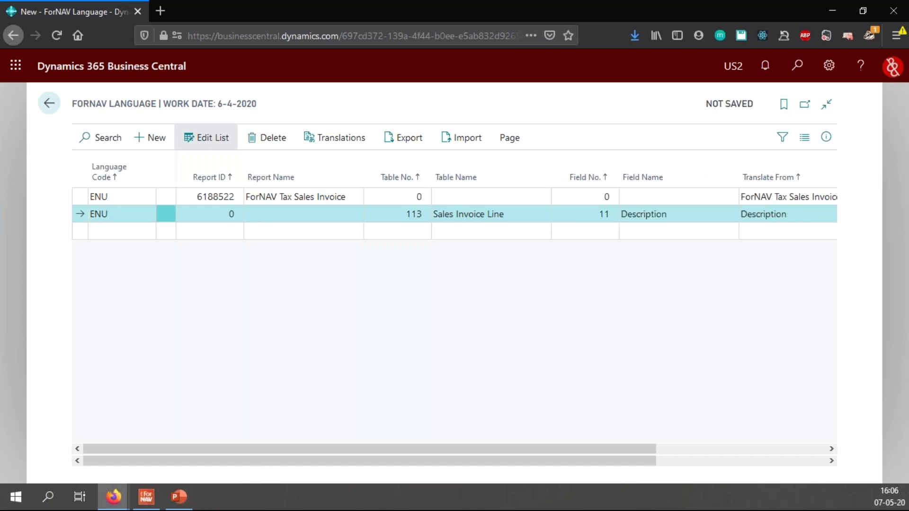
- Set the translation of the Sales Invoice Line Description field to Explanation
{"action": "left_click_drag", "start_coordinate": [565, 448], "coordinate": [734, 450]}
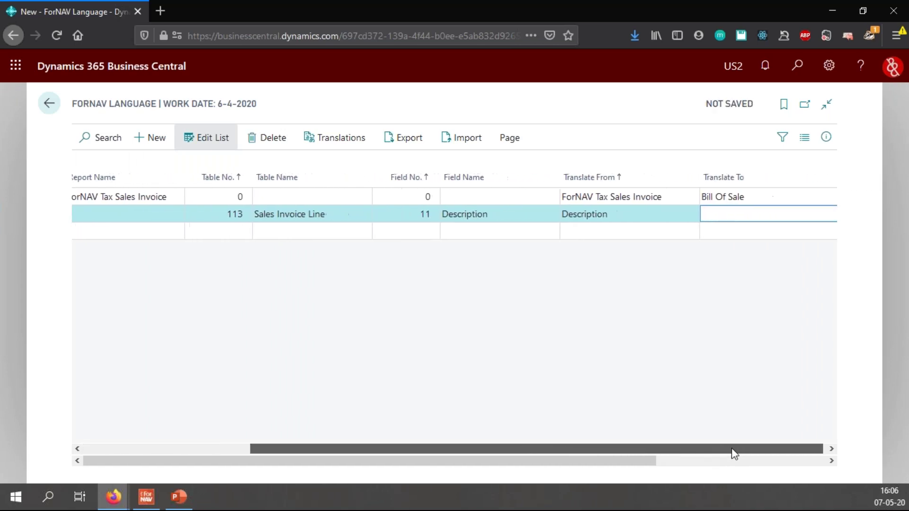
{"action": "left_click", "coordinate": [759, 200]}
{"action": "left_click", "coordinate": [763, 214]}
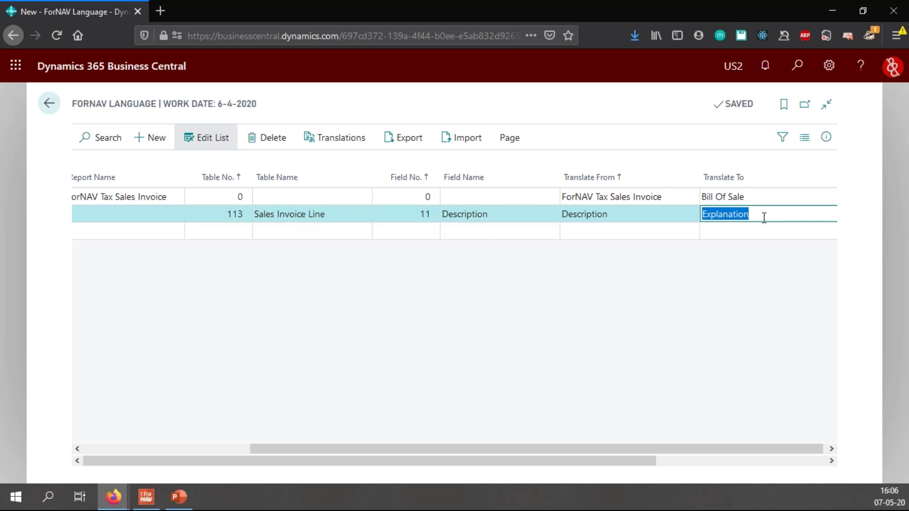
{"action": "left_click", "coordinate": [803, 199]}
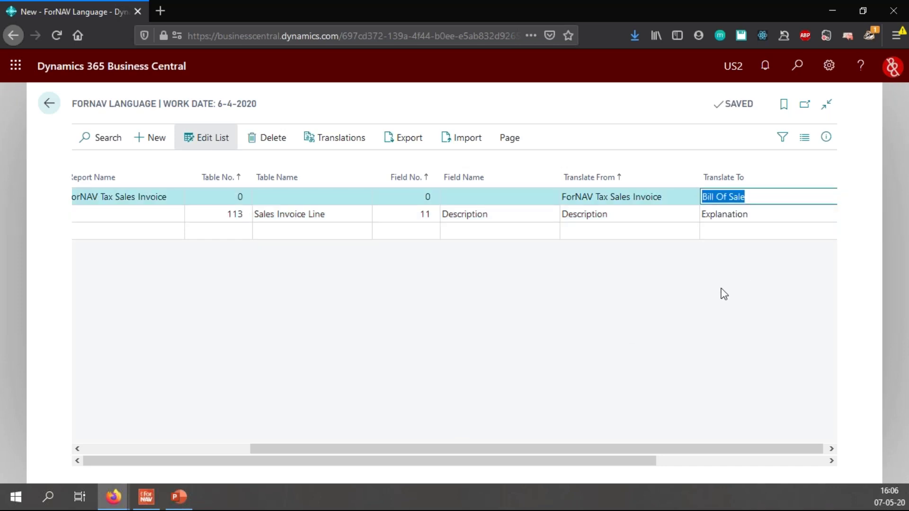
- Preview the Sales Invoice report again from ForNAV Reports to check its description column heading, and close the preview
{"action": "mouse_move", "coordinate": [113, 497]}
{"action": "left_click", "coordinate": [181, 470]}
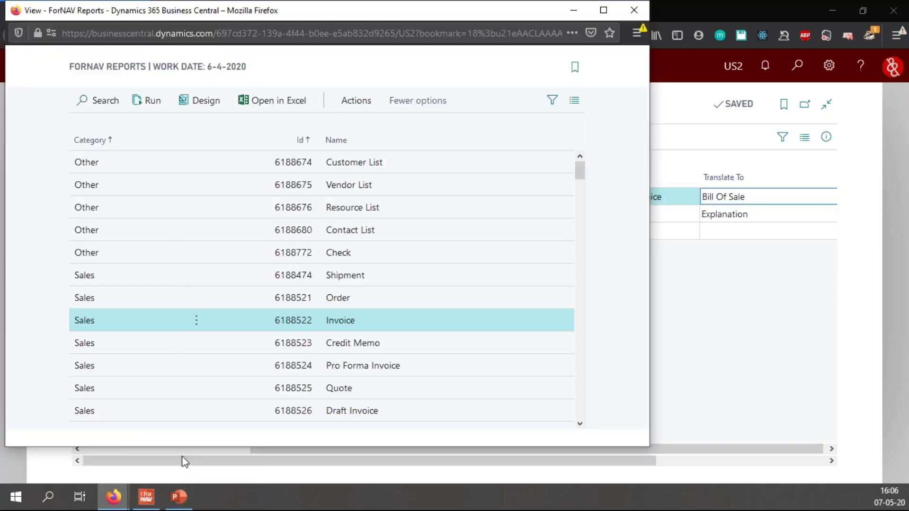
{"action": "left_click", "coordinate": [163, 112]}
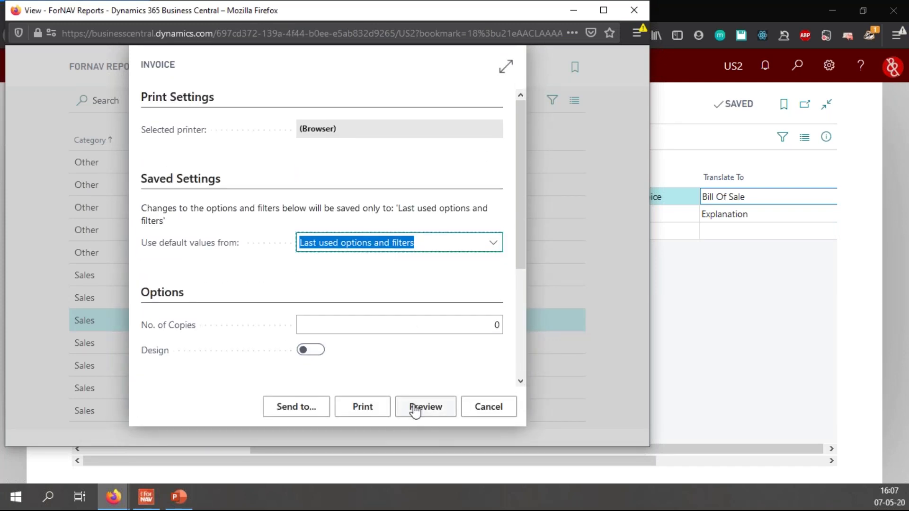
{"action": "left_click", "coordinate": [415, 409]}
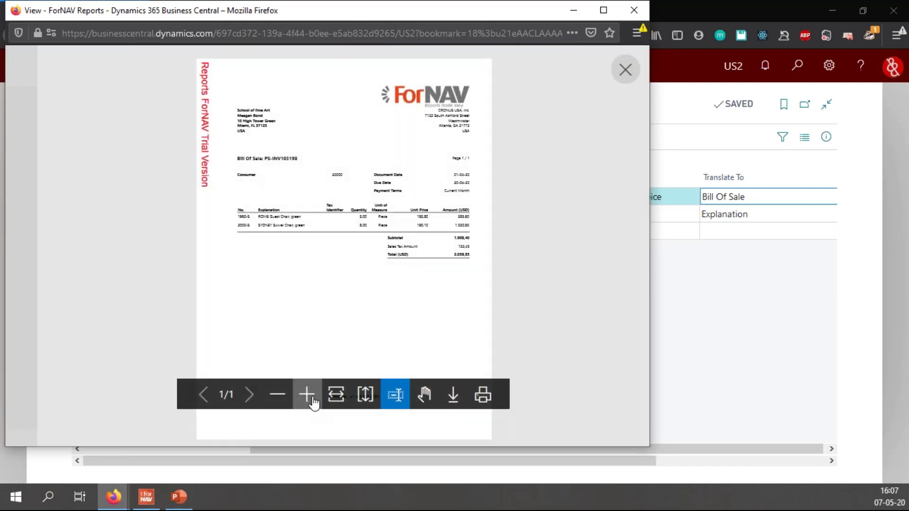
{"action": "left_click", "coordinate": [317, 401]}
{"action": "scroll", "coordinate": [355, 346], "scroll_direction": "up", "scroll_amount": 1}
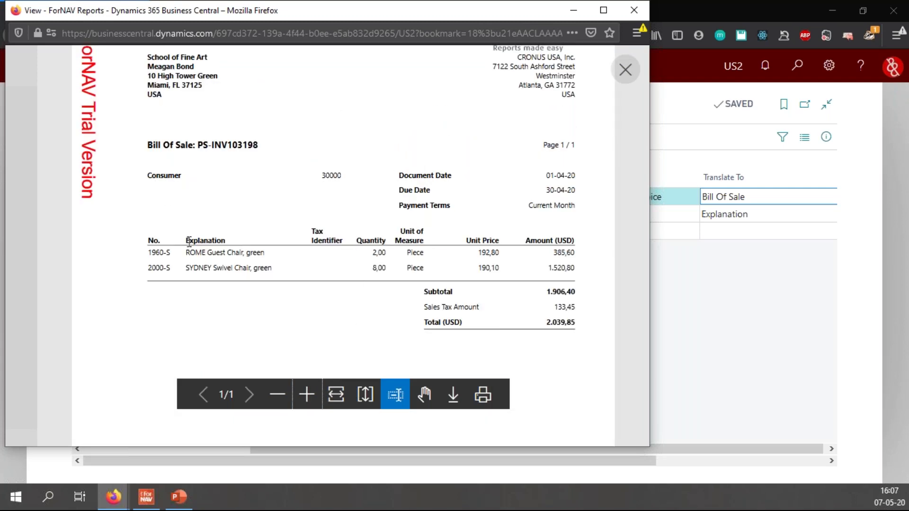
{"action": "left_click", "coordinate": [627, 82]}
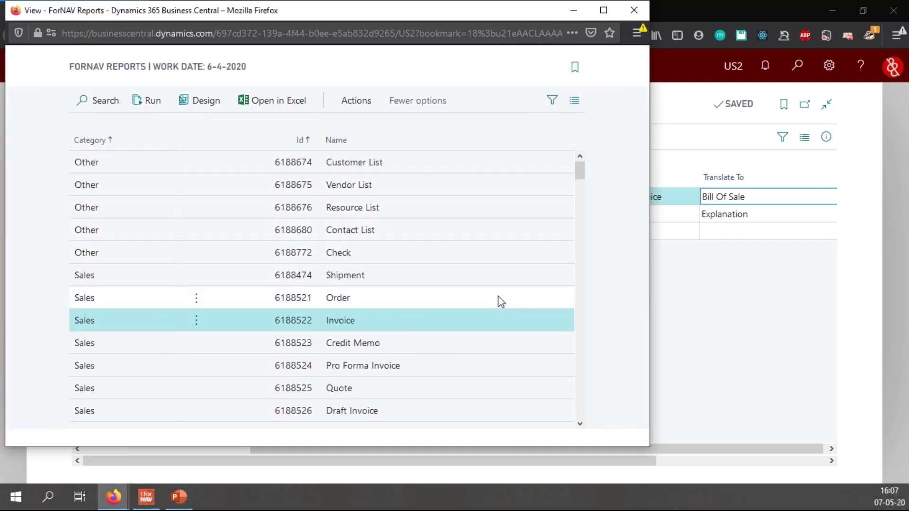
- Preview Sales Order report 6188521 to check its title and description column heading, and close the preview
{"action": "left_click", "coordinate": [398, 302]}
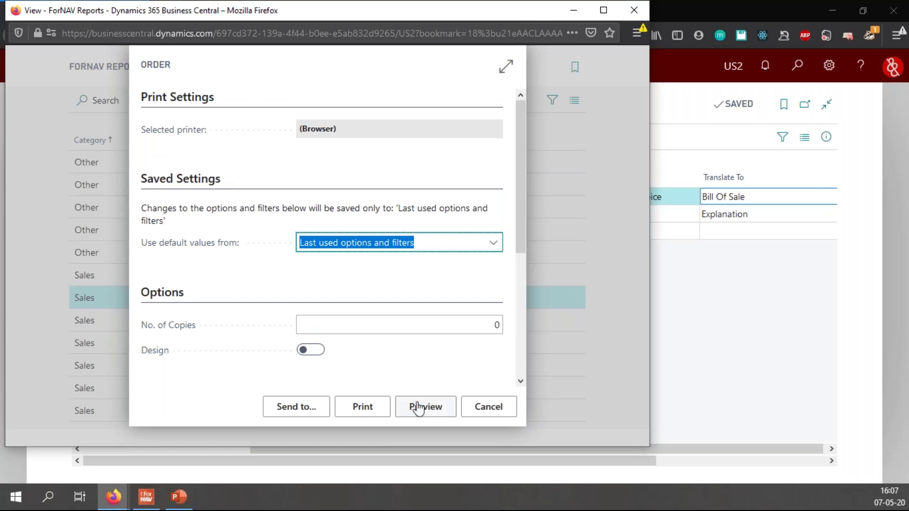
{"action": "left_click", "coordinate": [419, 408]}
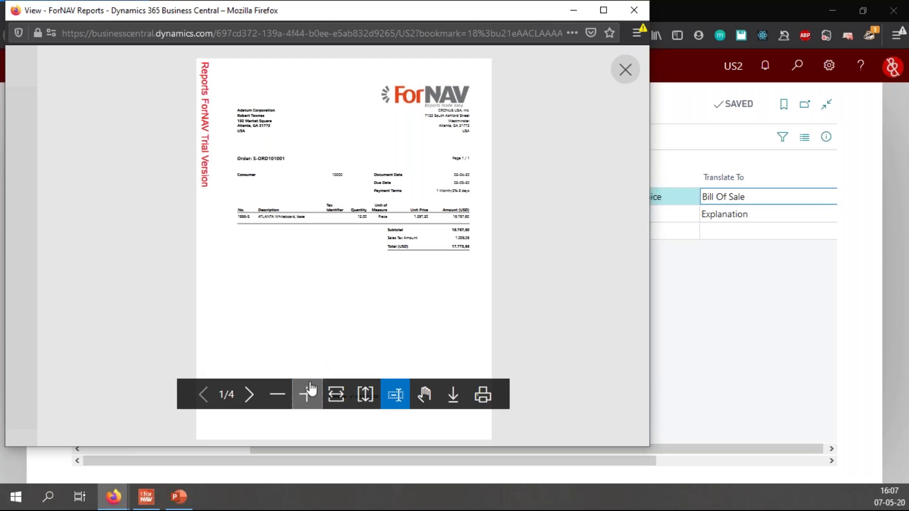
{"action": "left_click", "coordinate": [307, 395]}
{"action": "scroll", "coordinate": [368, 323], "scroll_direction": "up", "scroll_amount": 3}
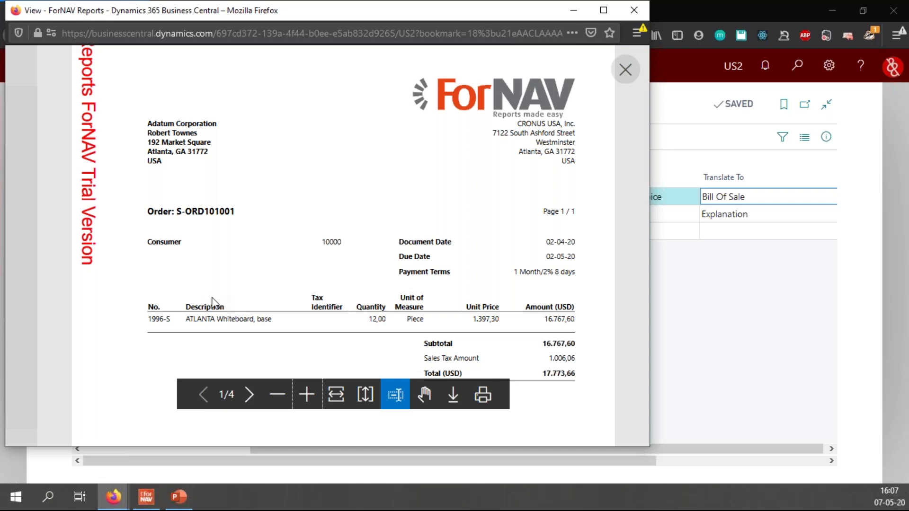
{"action": "left_click", "coordinate": [624, 72]}
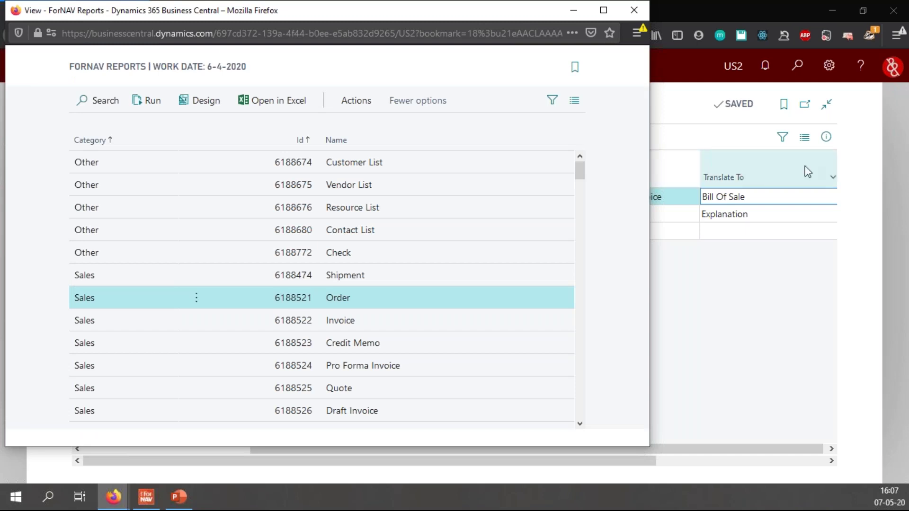
- Return to the ForNAV Language list and add an ENU line for table 37, Sales Line, field 6, No
{"action": "left_click", "coordinate": [830, 276]}
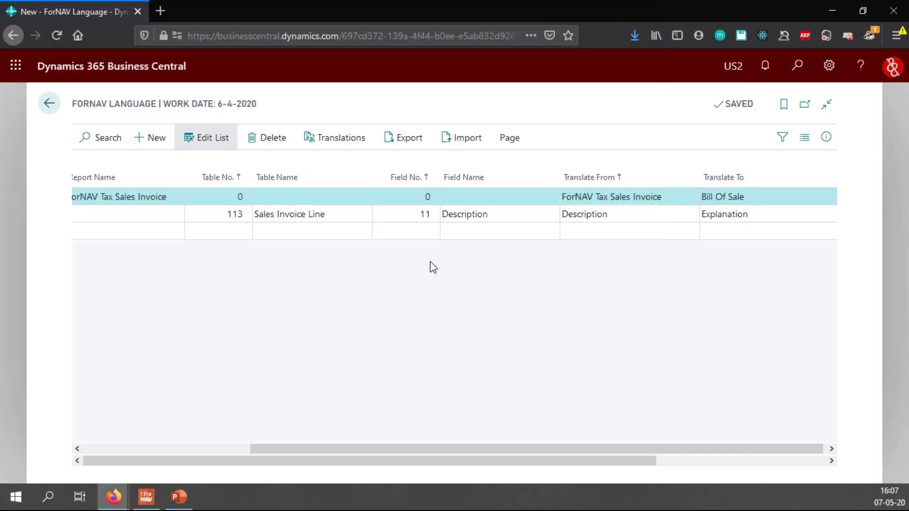
{"action": "left_click_drag", "start_coordinate": [371, 450], "coordinate": [148, 448]}
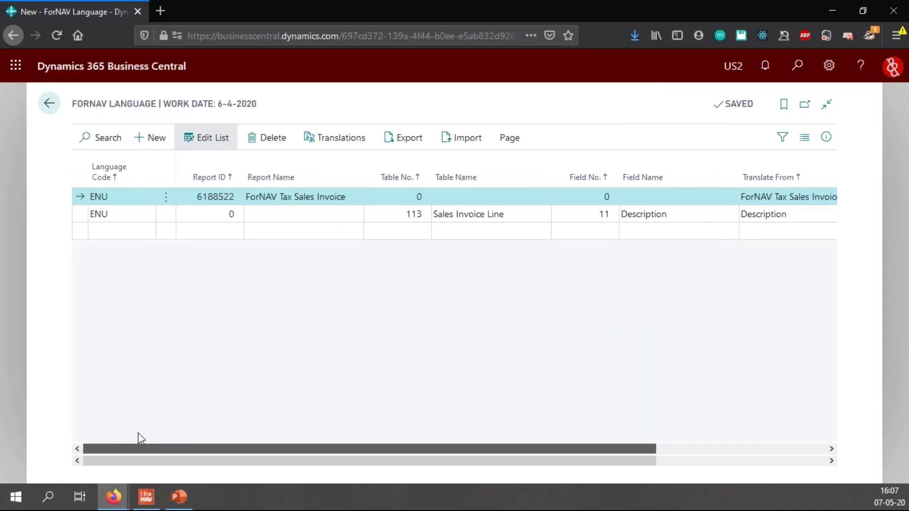
{"action": "left_click", "coordinate": [121, 226]}
{"action": "left_click", "coordinate": [115, 231]}
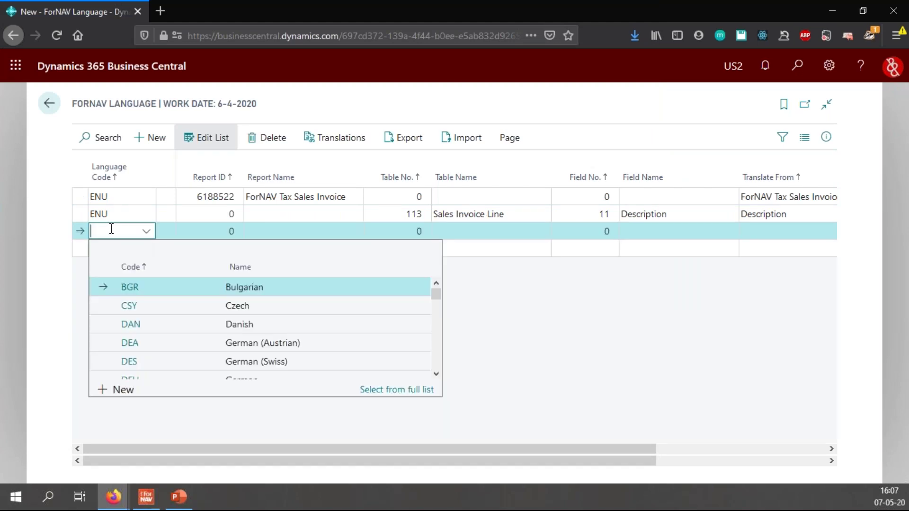
{"action": "type", "text": "enu"}
{"action": "key", "text": "Tab"}
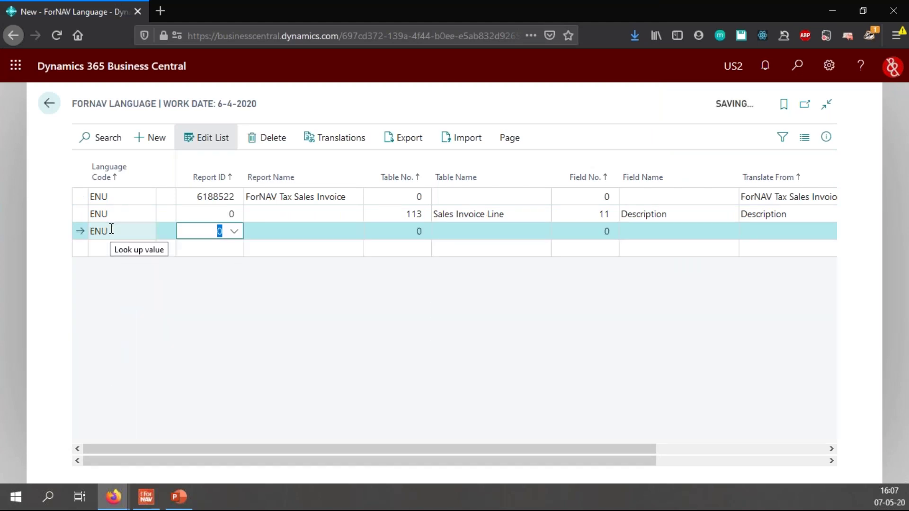
{"action": "key", "text": "Tab"}
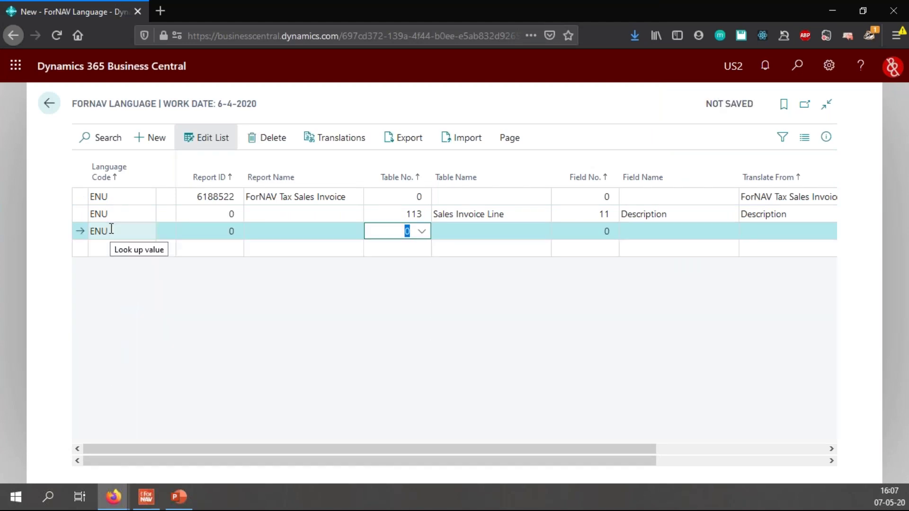
{"action": "key", "text": "Tab"}
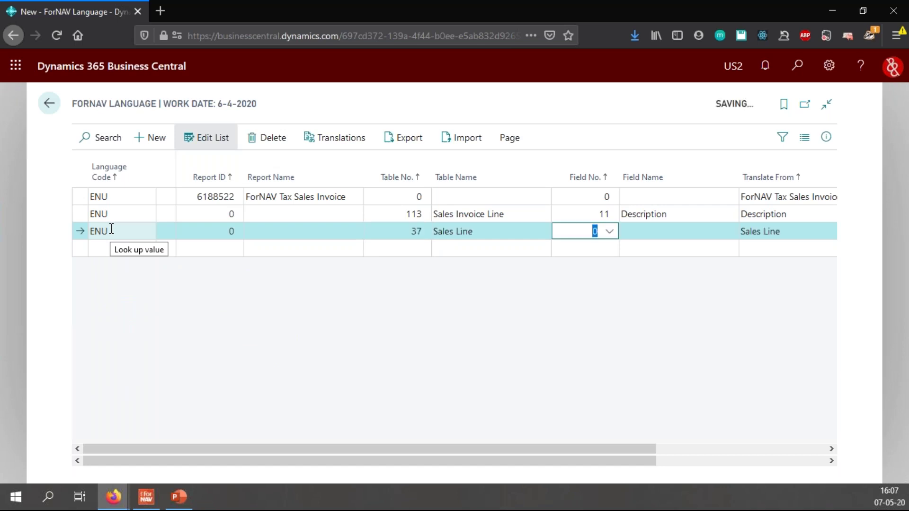
{"action": "key", "text": "Tab"}
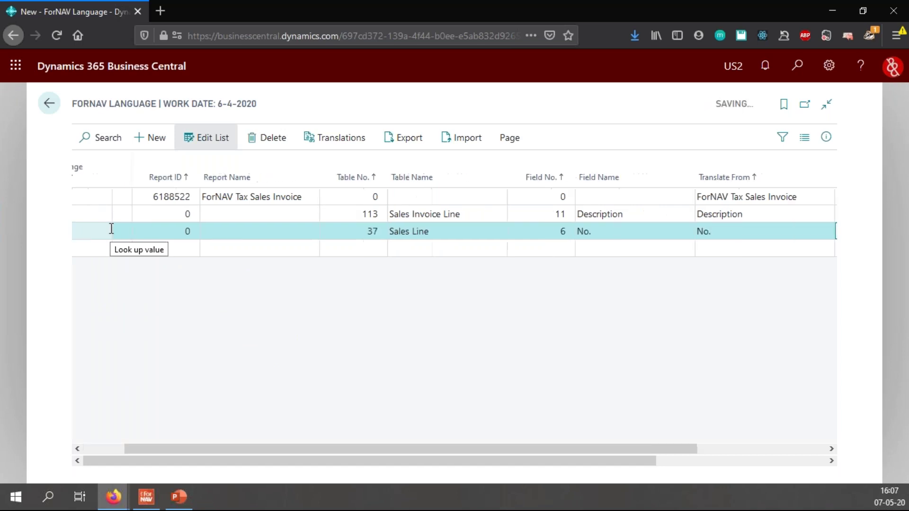
{"action": "key", "text": "Down"}
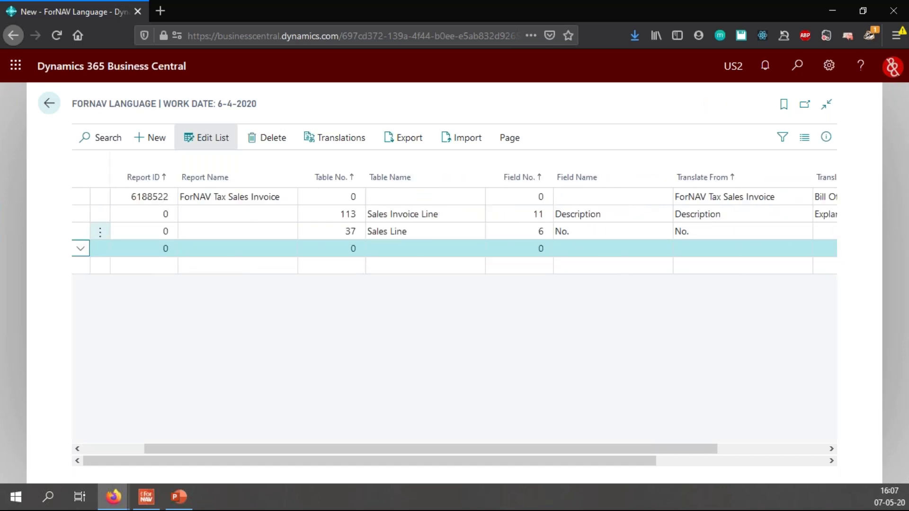
{"action": "key", "text": "Up"}
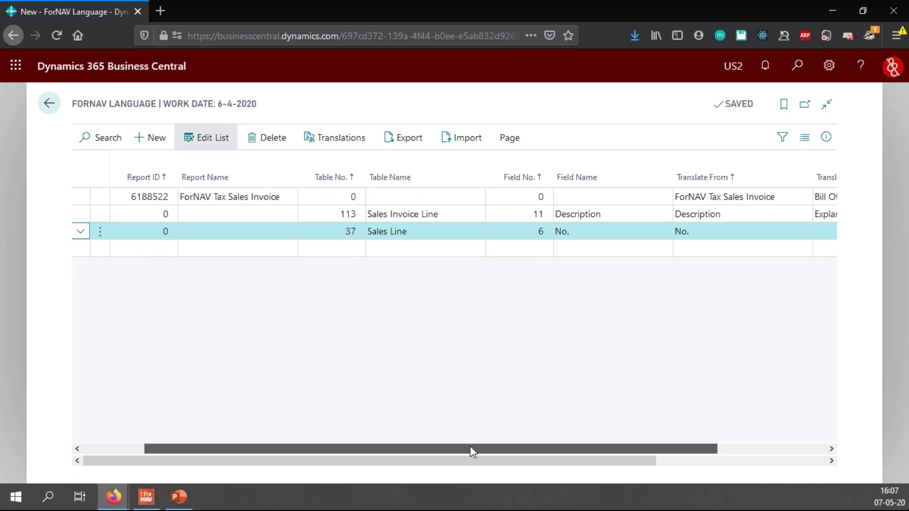
- Set the translation of the Sales Line No. field to Number
{"action": "left_click_drag", "start_coordinate": [471, 448], "coordinate": [623, 450]}
{"action": "left_click", "coordinate": [720, 232]}
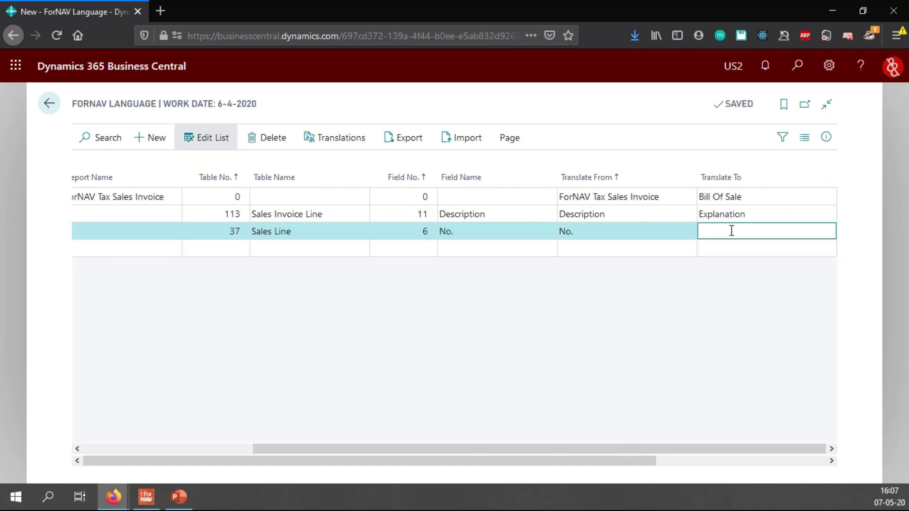
{"action": "key", "text": "Up"}
{"action": "key", "text": "Down"}
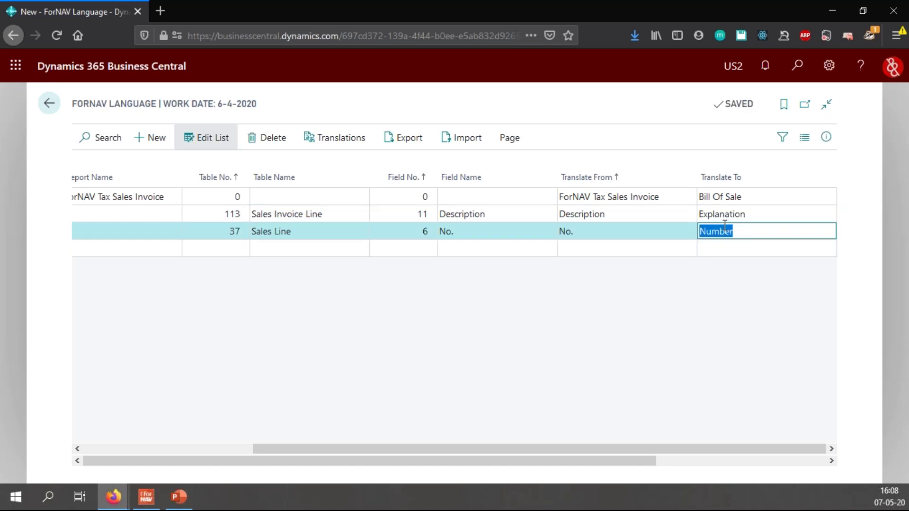
- Switch to ForNAV Reports, preview the Sales Order report to check its item number column heading, and close the preview
{"action": "left_click", "coordinate": [114, 496]}
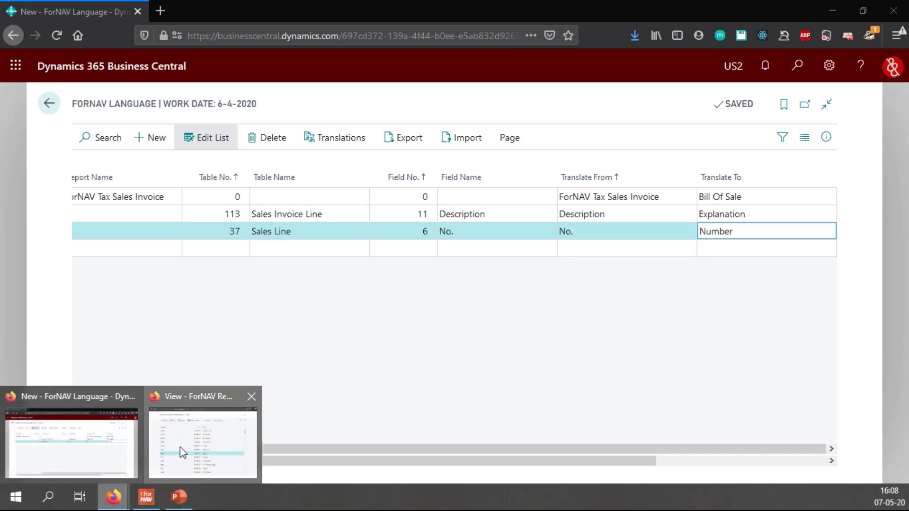
{"action": "left_click", "coordinate": [180, 447]}
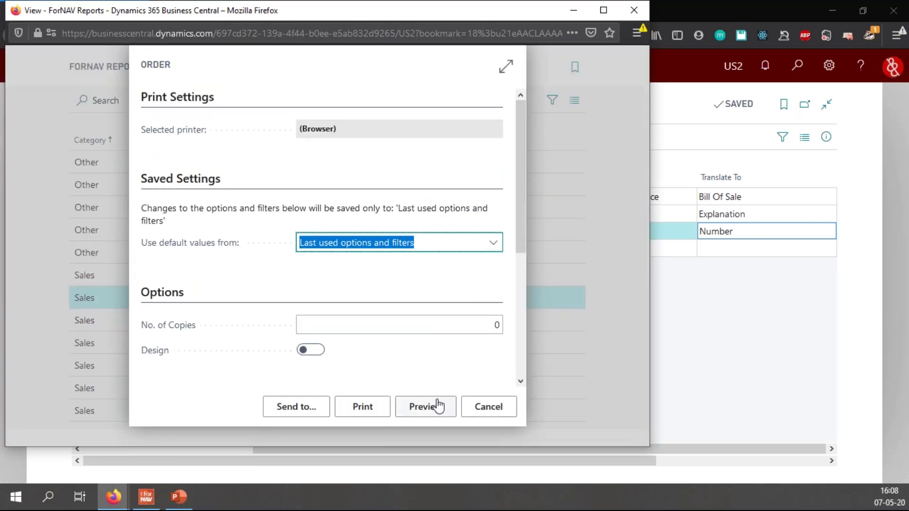
{"action": "scroll", "coordinate": [433, 337], "scroll_direction": "down", "scroll_amount": 3}
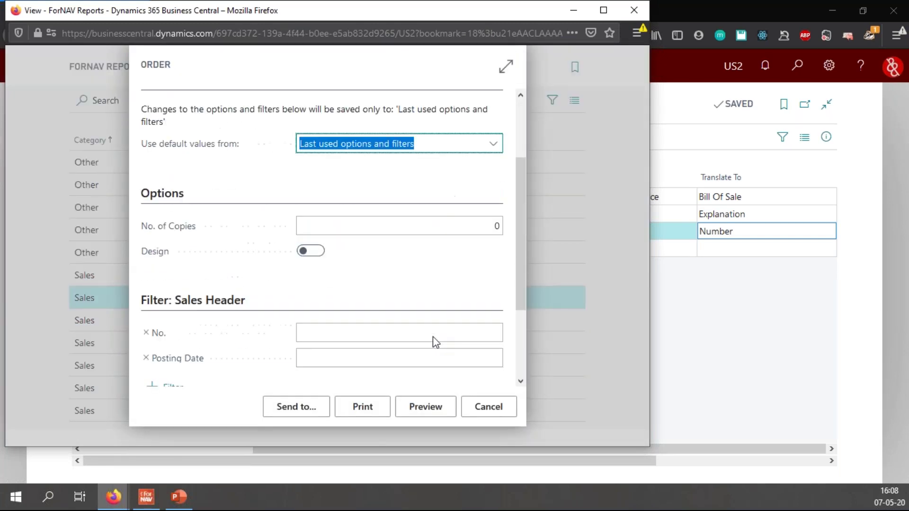
{"action": "left_click", "coordinate": [426, 407]}
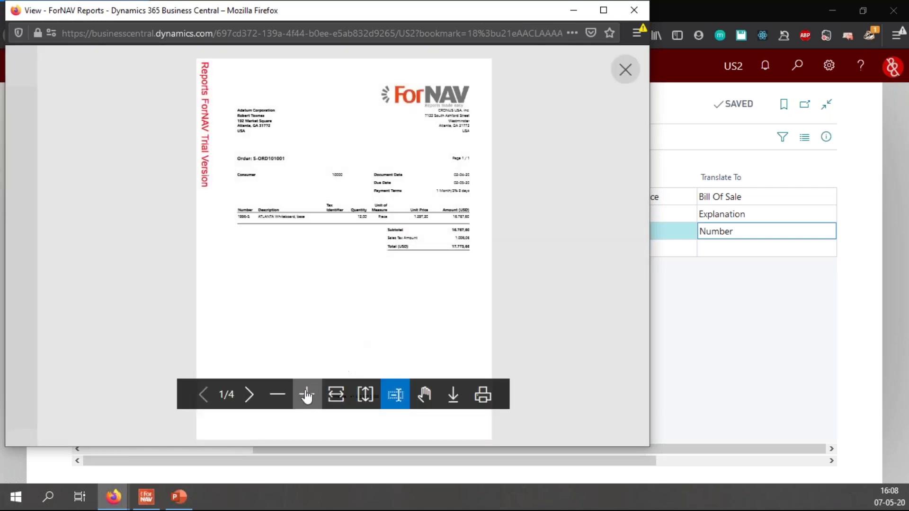
{"action": "left_click", "coordinate": [306, 393]}
{"action": "scroll", "coordinate": [376, 347], "scroll_direction": "up", "scroll_amount": 2}
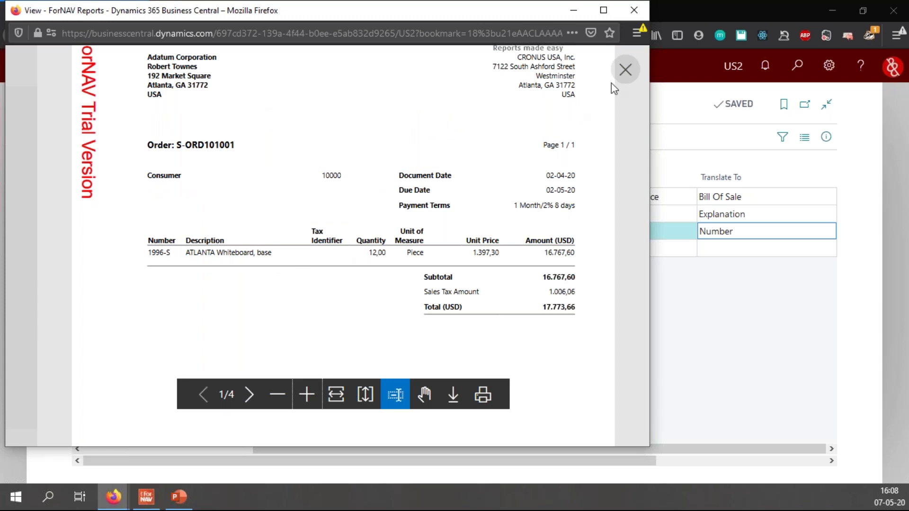
{"action": "left_click", "coordinate": [625, 74]}
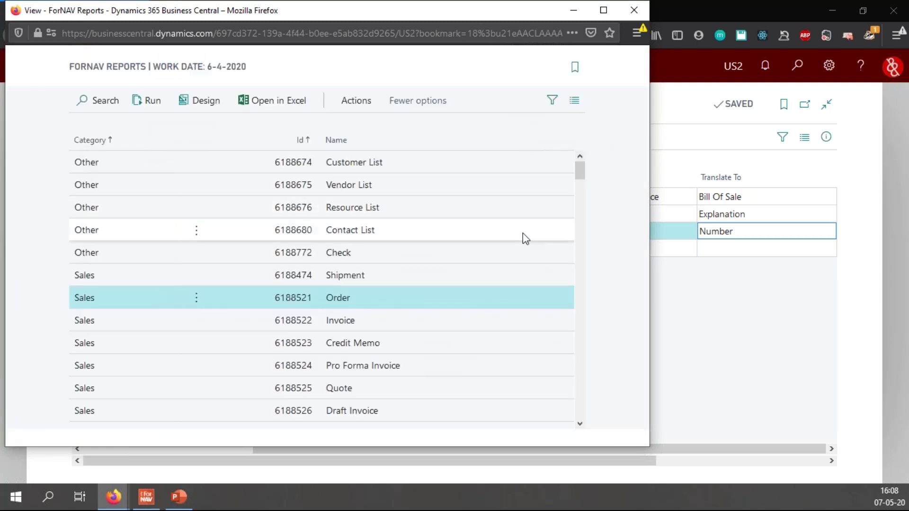
- Preview Sales Invoice report 6188522 to check its number and description column headings, and close the preview
{"action": "left_click", "coordinate": [389, 315]}
{"action": "left_click", "coordinate": [144, 100]}
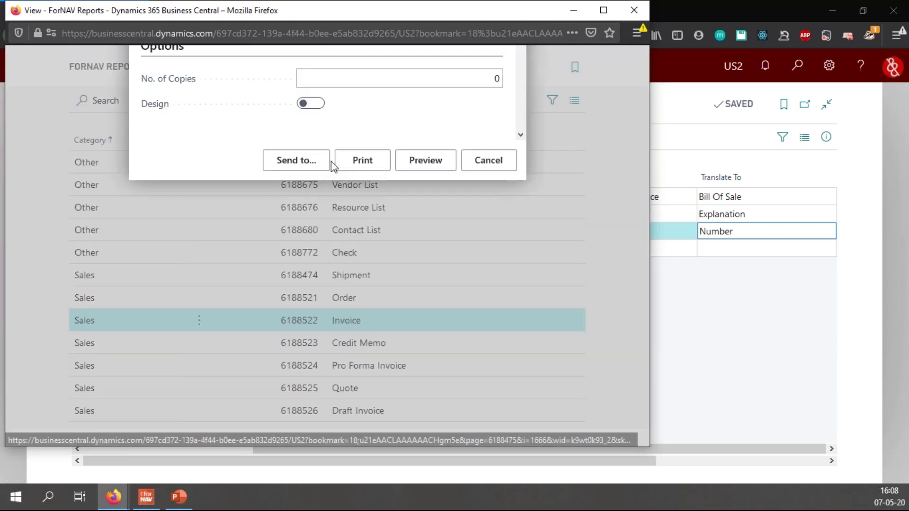
{"action": "left_click", "coordinate": [423, 408]}
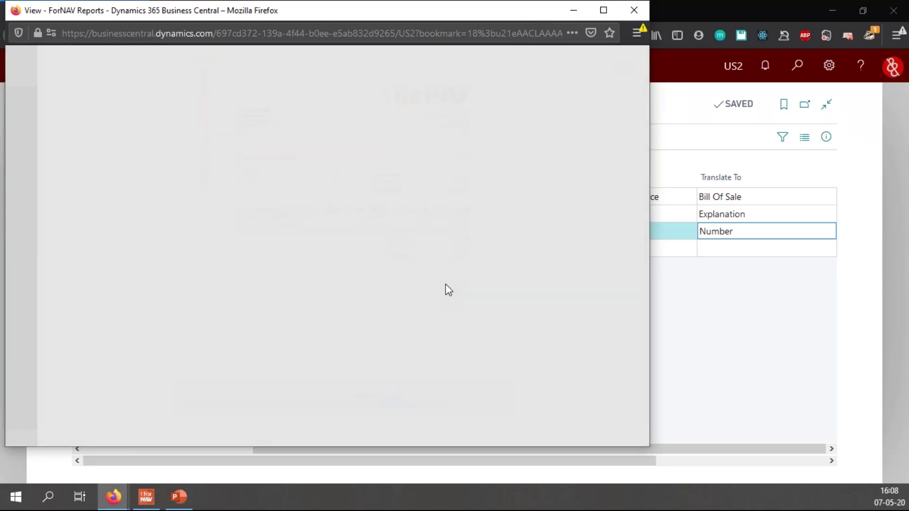
{"action": "left_click", "coordinate": [307, 395]}
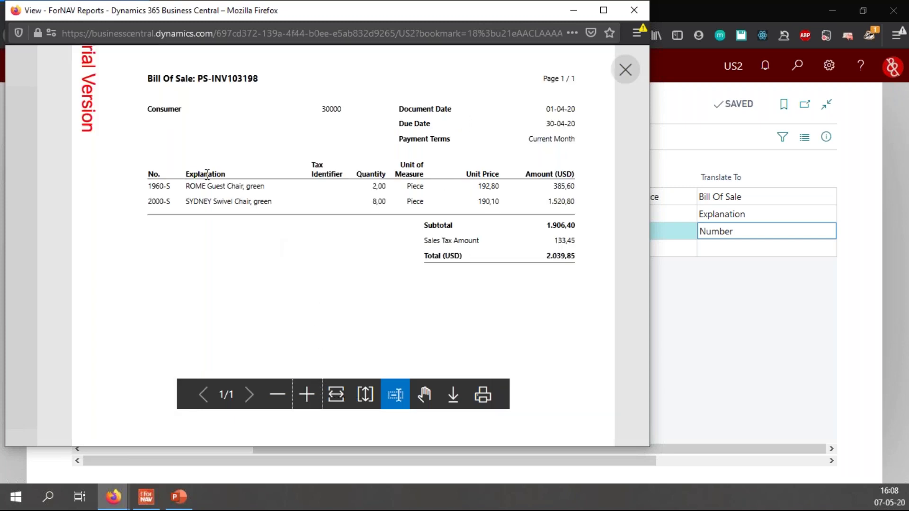
{"action": "left_click", "coordinate": [626, 70]}
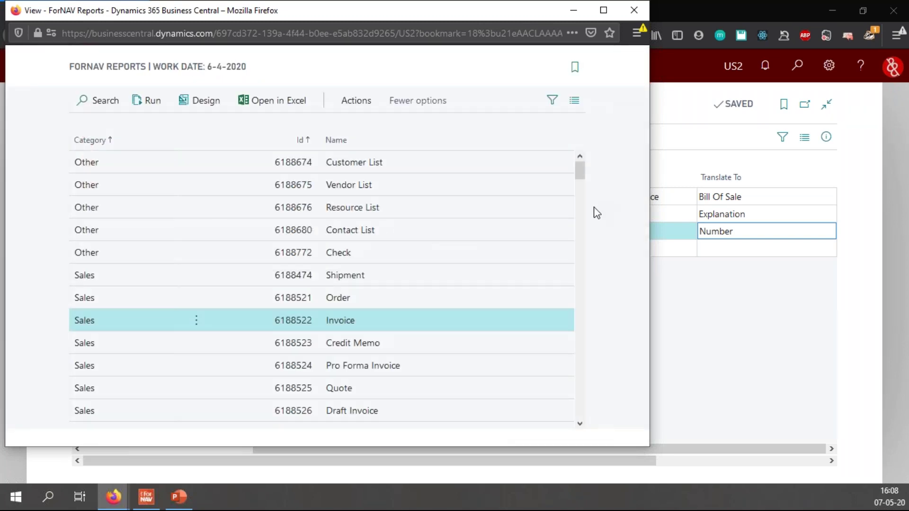
- Preview Sales Quote report 6188525 to check its item number column heading, and close the preview
{"action": "left_click", "coordinate": [399, 388]}
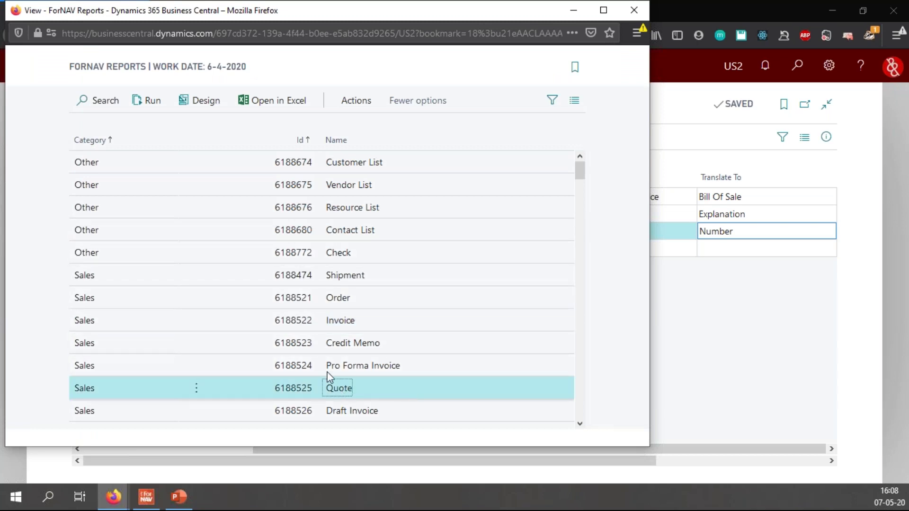
{"action": "left_click", "coordinate": [147, 103]}
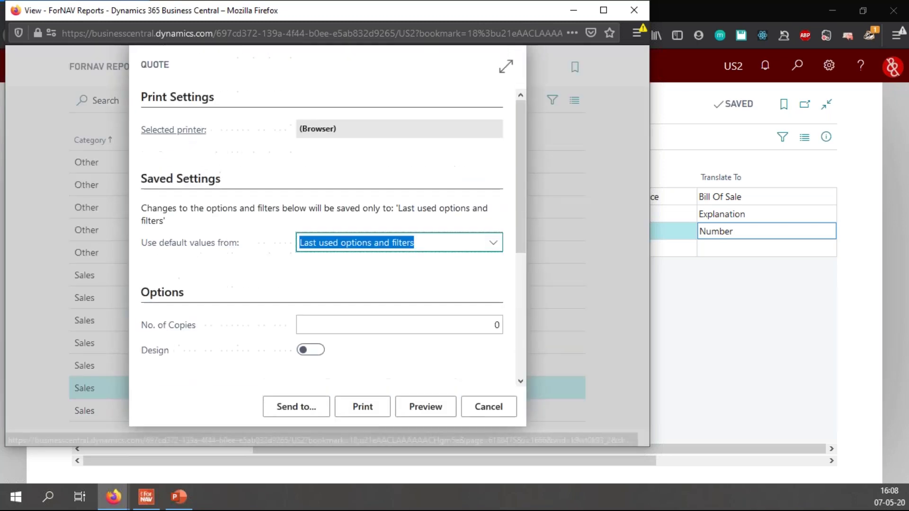
{"action": "left_click", "coordinate": [422, 408]}
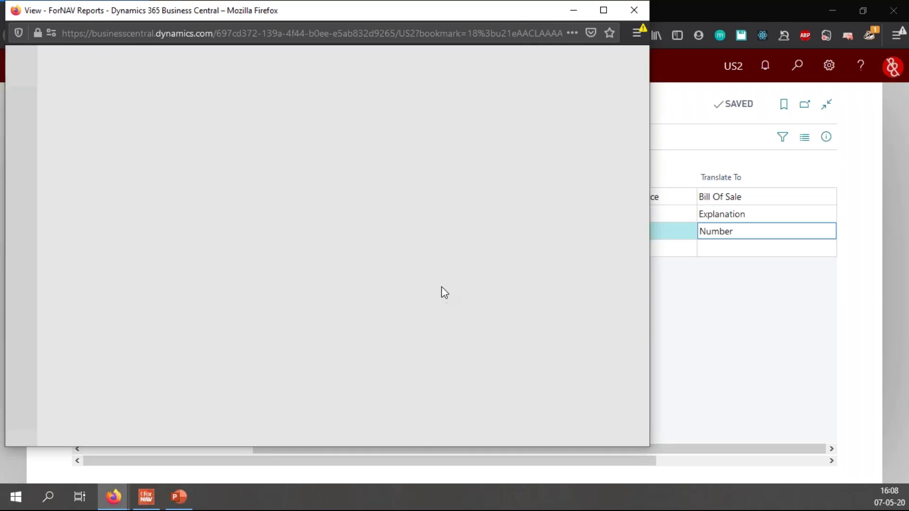
{"action": "left_click", "coordinate": [313, 395]}
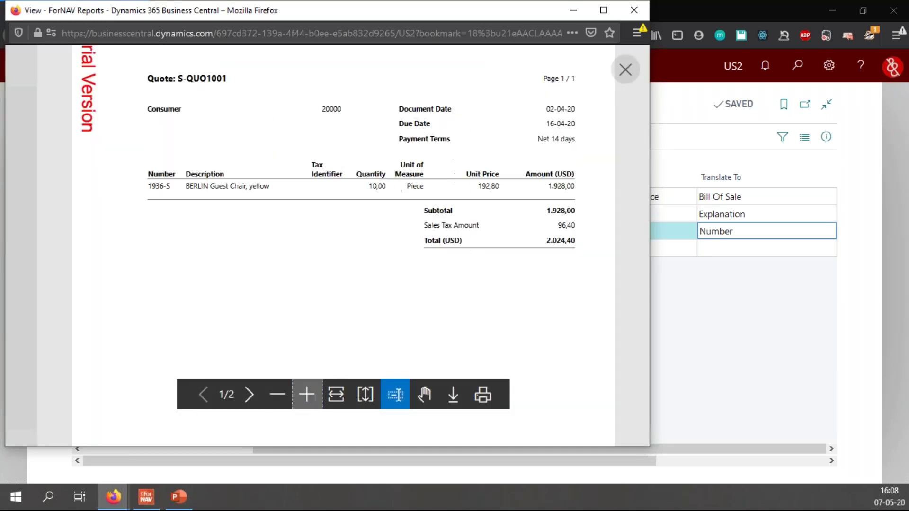
{"action": "scroll", "coordinate": [322, 284], "scroll_direction": "up", "scroll_amount": 2}
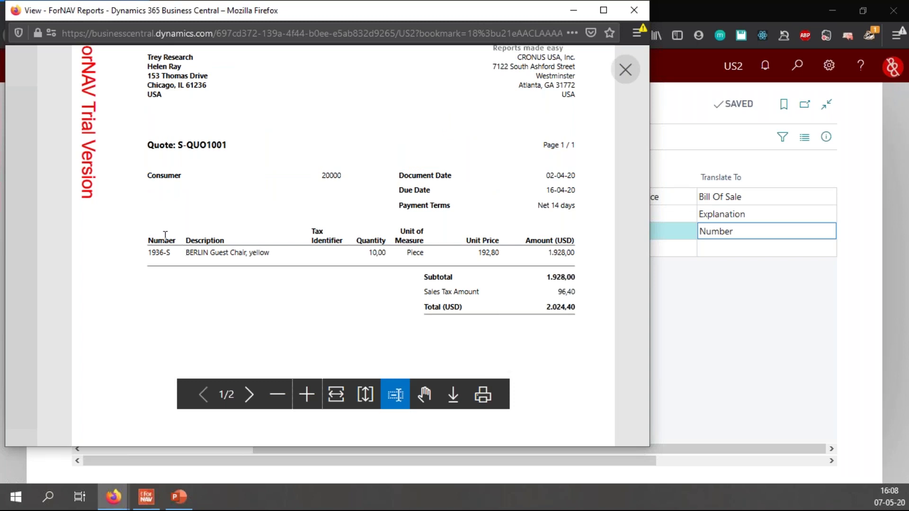
{"action": "left_click", "coordinate": [625, 72]}
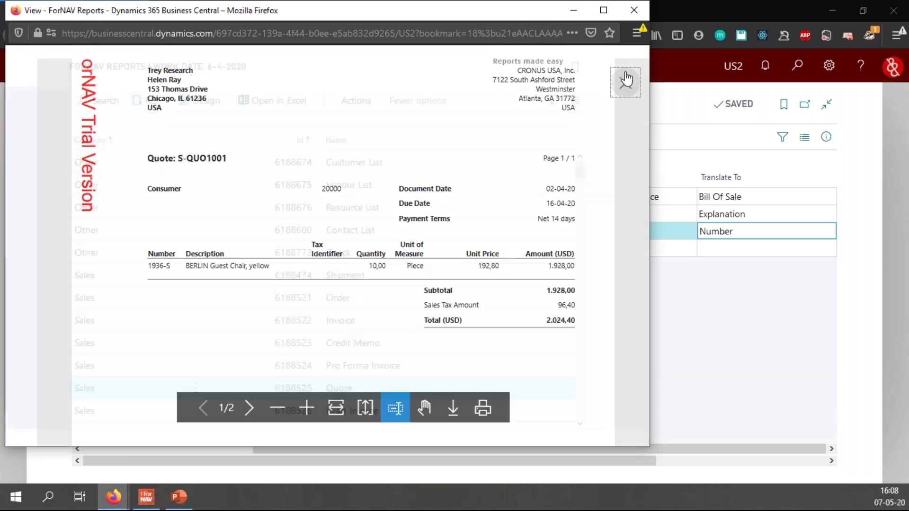
- Return to the ForNAV Language list and change the translation of the Sales Line No. field to Enumerator
{"action": "left_click", "coordinate": [777, 229]}
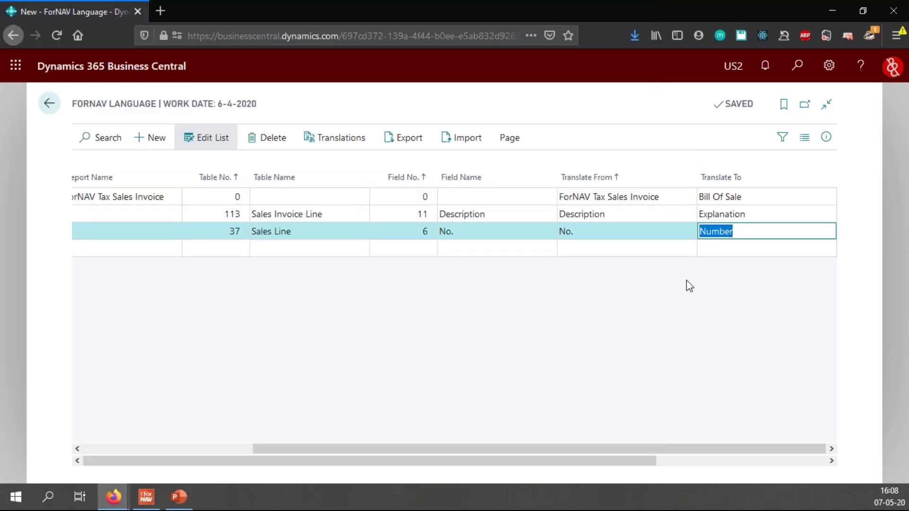
{"action": "left_click_drag", "start_coordinate": [680, 450], "coordinate": [514, 453]}
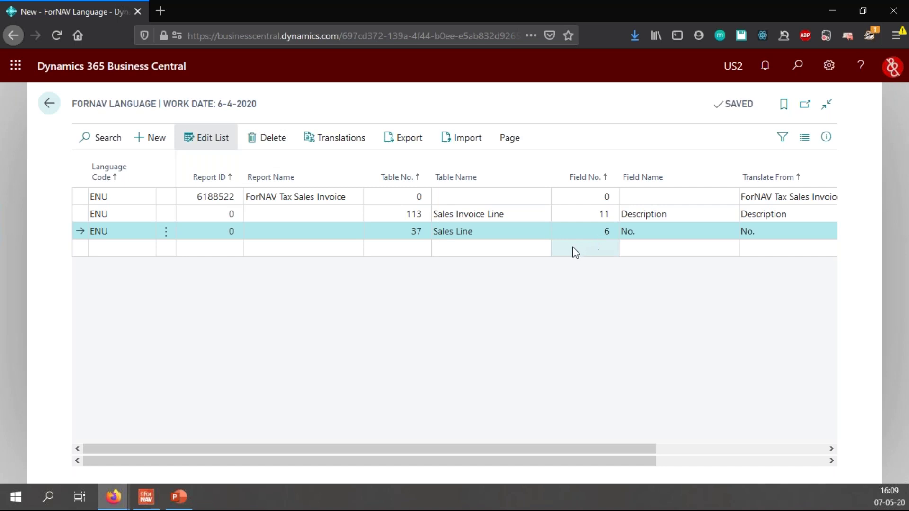
{"action": "left_click_drag", "start_coordinate": [618, 450], "coordinate": [775, 442]}
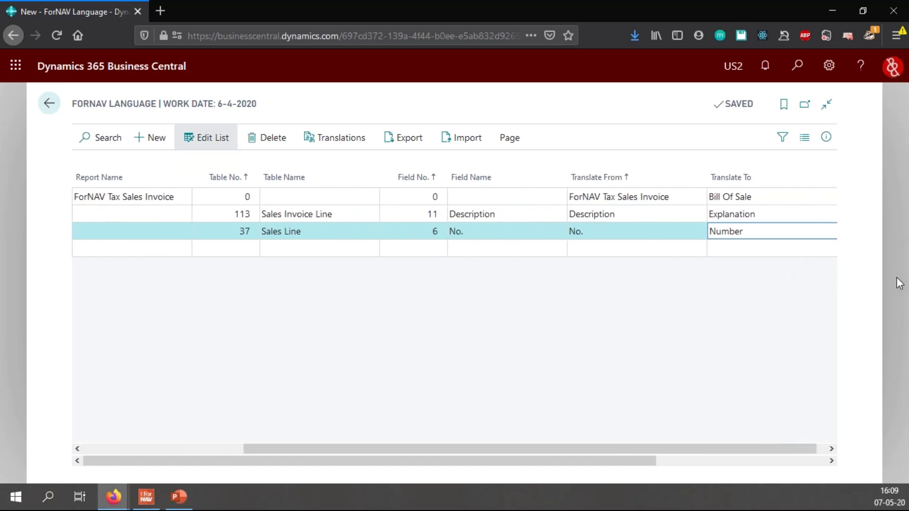
{"action": "left_click", "coordinate": [756, 234]}
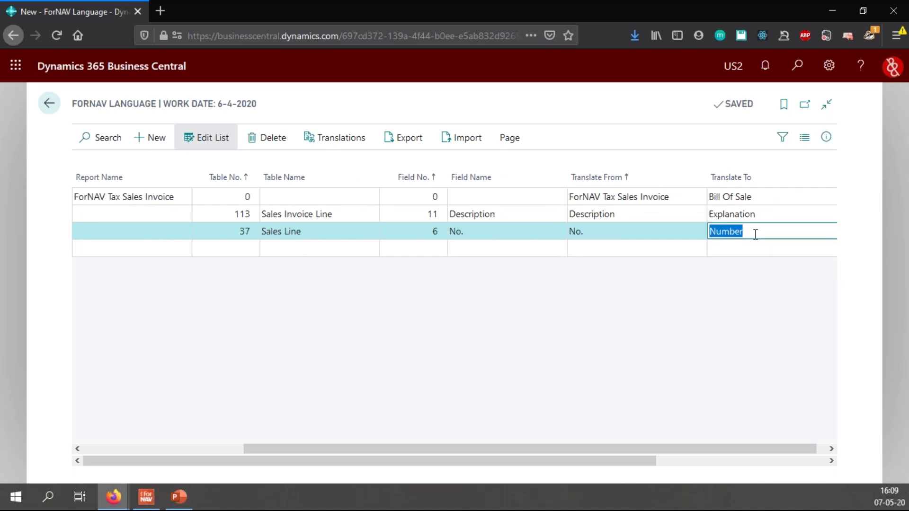
{"action": "type", "text": "Enumerat"}
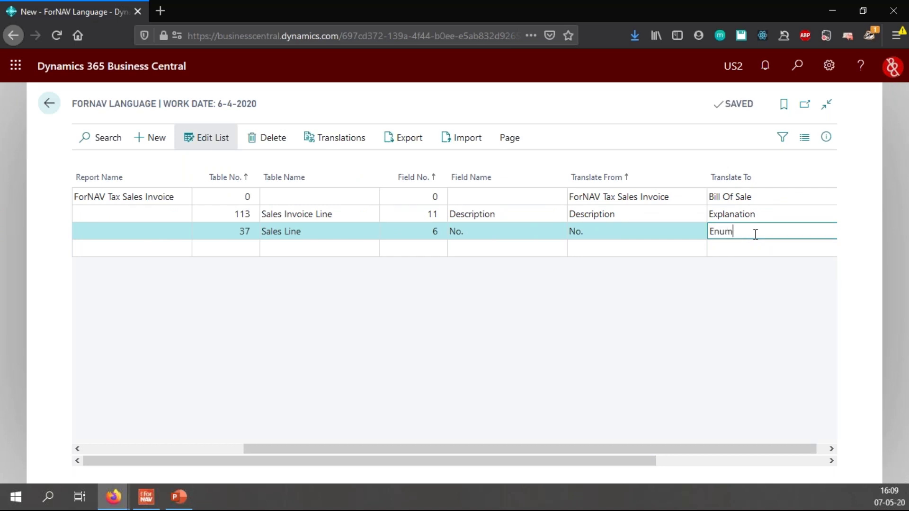
{"action": "key", "text": "Up"}
{"action": "key", "text": "Down"}
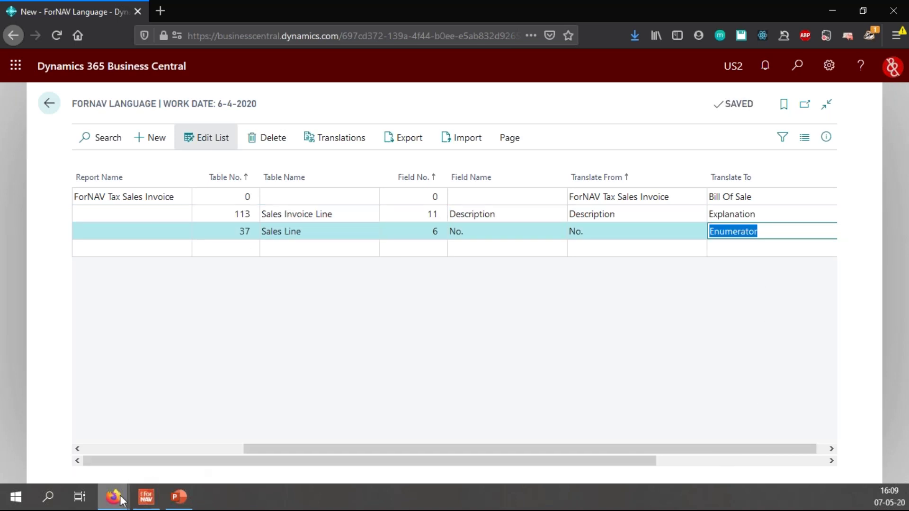
- Switch to ForNAV Reports, preview the Sales Quote to check how its Enumerator column heading wraps, and close the preview
{"action": "mouse_move", "coordinate": [122, 499]}
{"action": "left_click", "coordinate": [166, 464]}
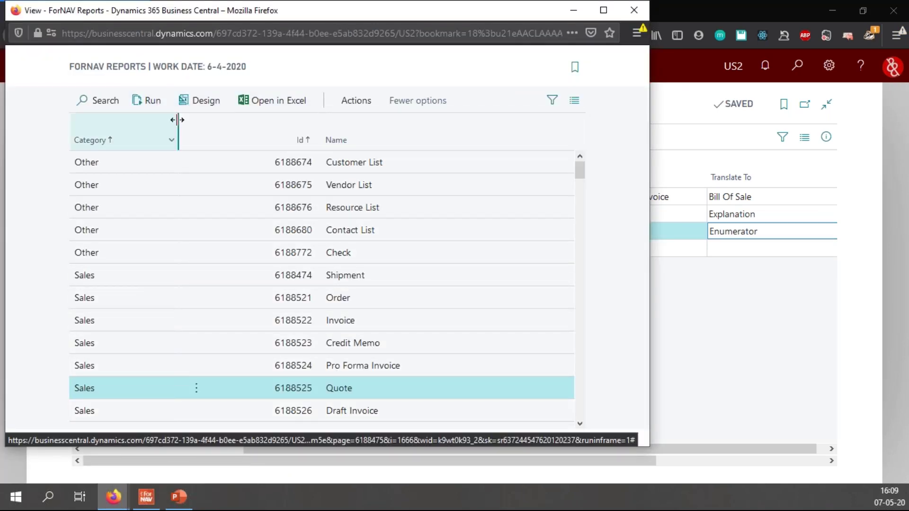
{"action": "left_click", "coordinate": [199, 100]}
{"action": "left_click", "coordinate": [428, 406]}
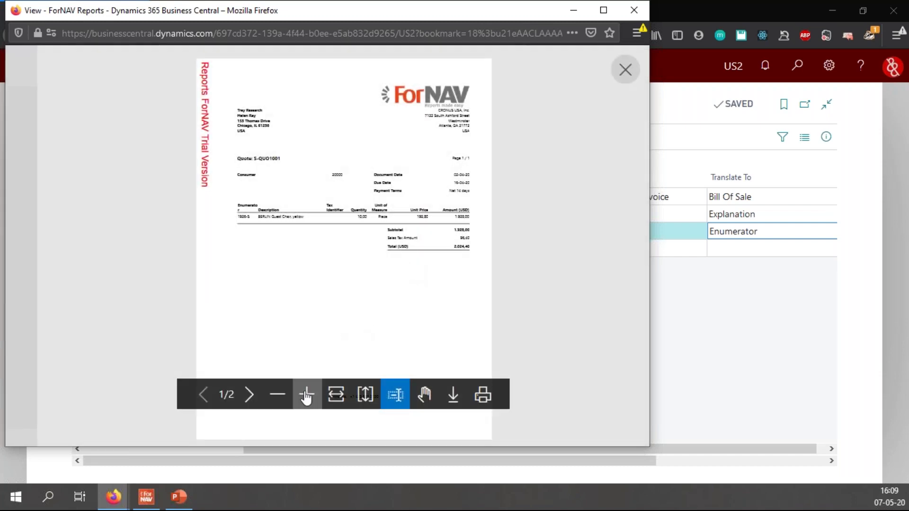
{"action": "left_click", "coordinate": [308, 387]}
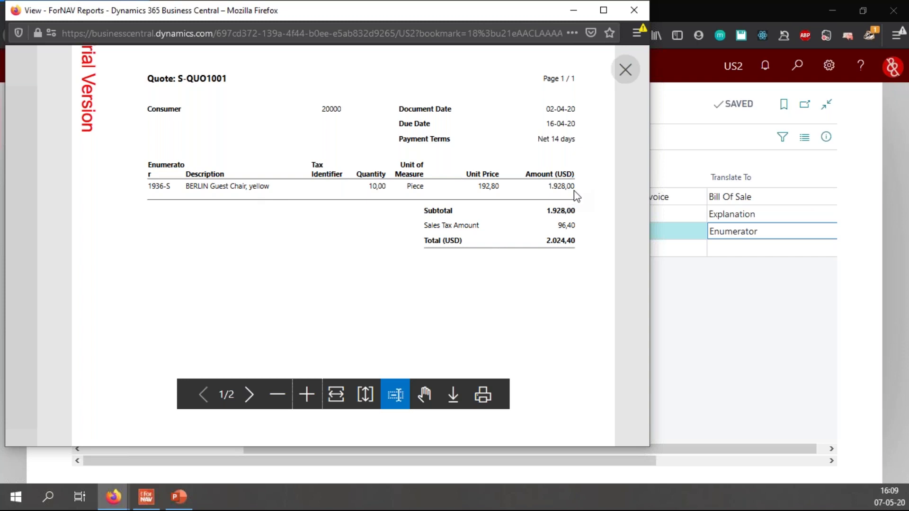
{"action": "left_click", "coordinate": [625, 70]}
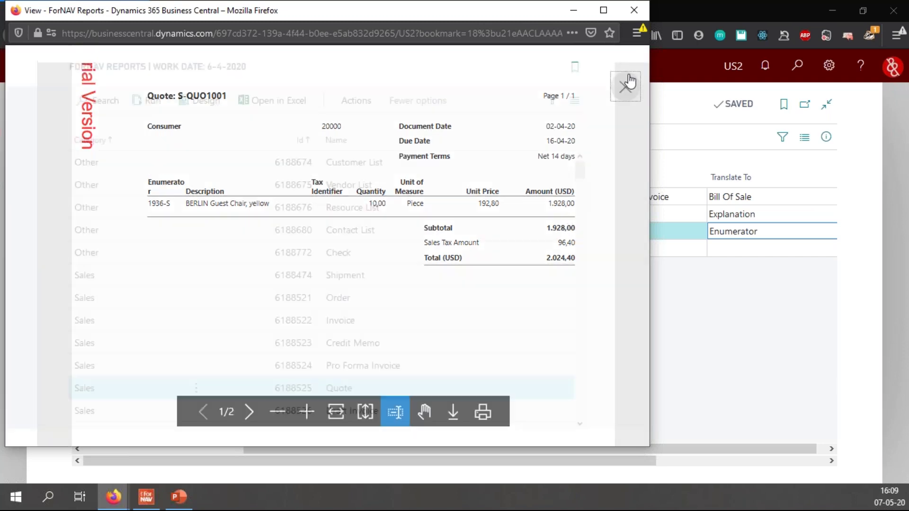
- Return to the ForNAV Language list and change the Sales Line No. translation to Enume~rator
{"action": "left_click", "coordinate": [791, 355]}
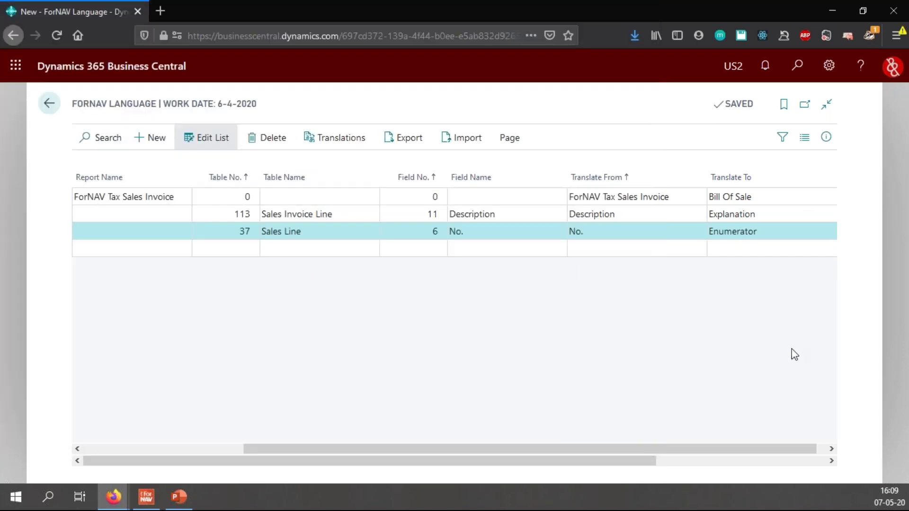
{"action": "left_click", "coordinate": [797, 237]}
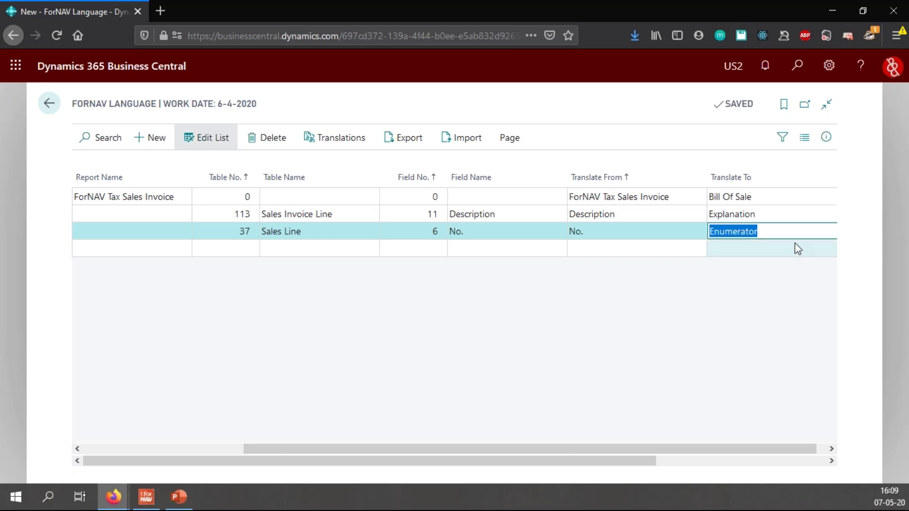
{"action": "left_click", "coordinate": [736, 230]}
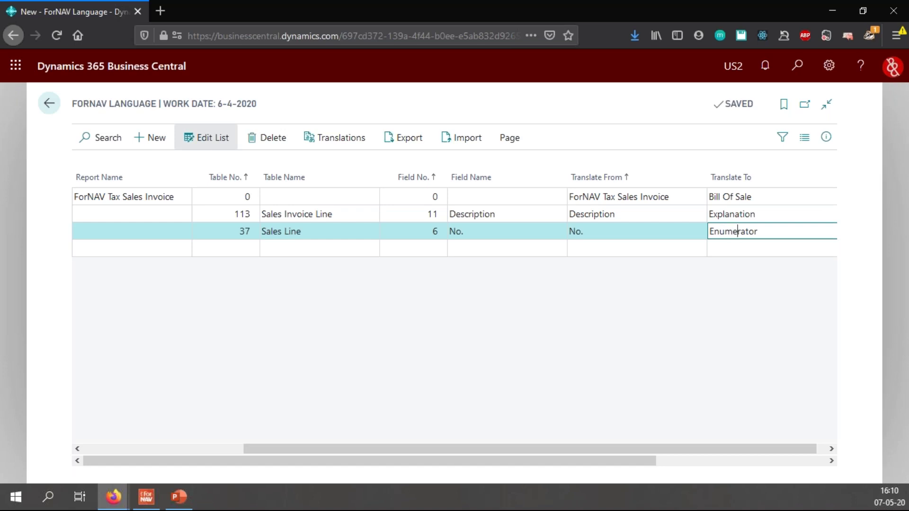
{"action": "type", "text": "~"}
{"action": "key", "text": "shift+Left"}
{"action": "left_click", "coordinate": [776, 231]}
{"action": "key", "text": "Up"}
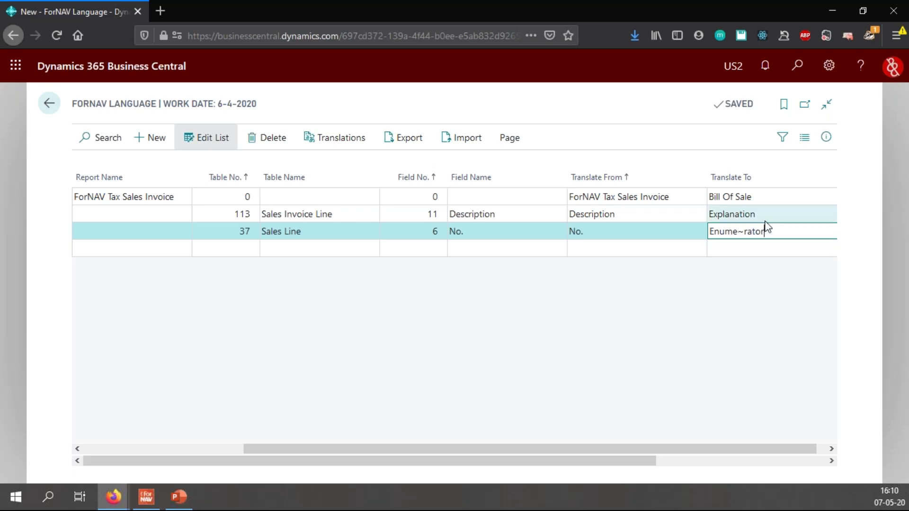
{"action": "key", "text": "Down"}
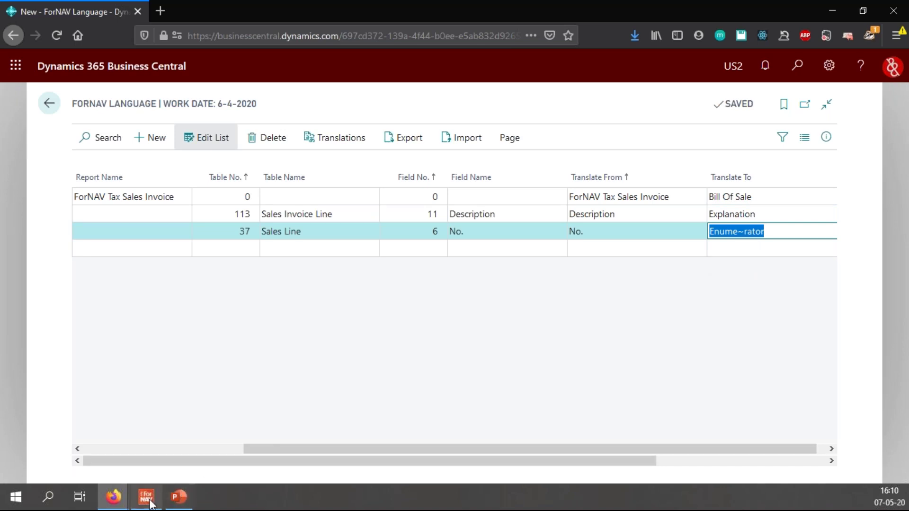
- Switch to ForNAV Reports, preview Sales Quote 6188525 again to check the heading's line break, and close the preview
{"action": "left_click", "coordinate": [114, 498]}
{"action": "left_click", "coordinate": [175, 449]}
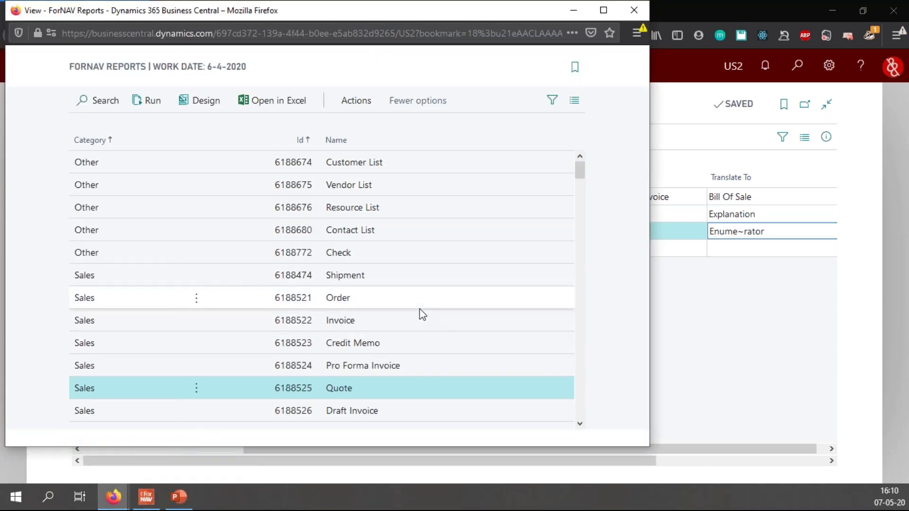
{"action": "left_click", "coordinate": [163, 107]}
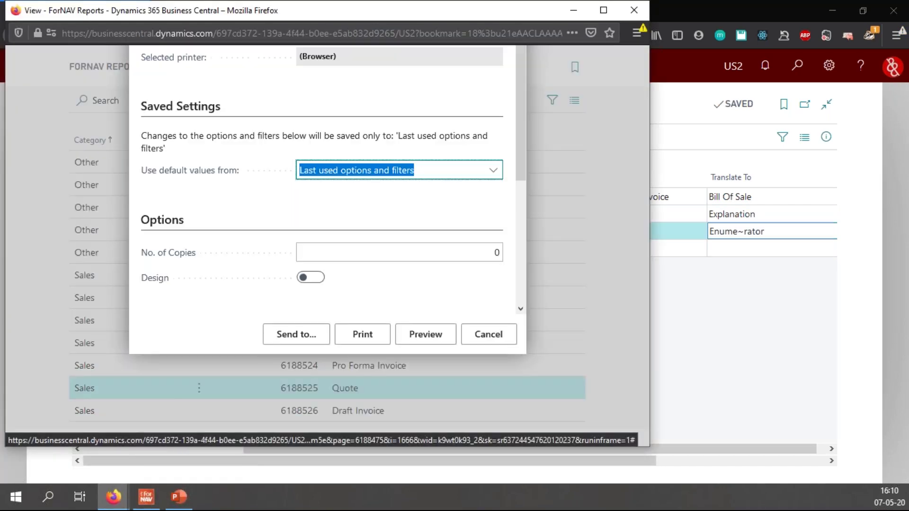
{"action": "left_click", "coordinate": [432, 411]}
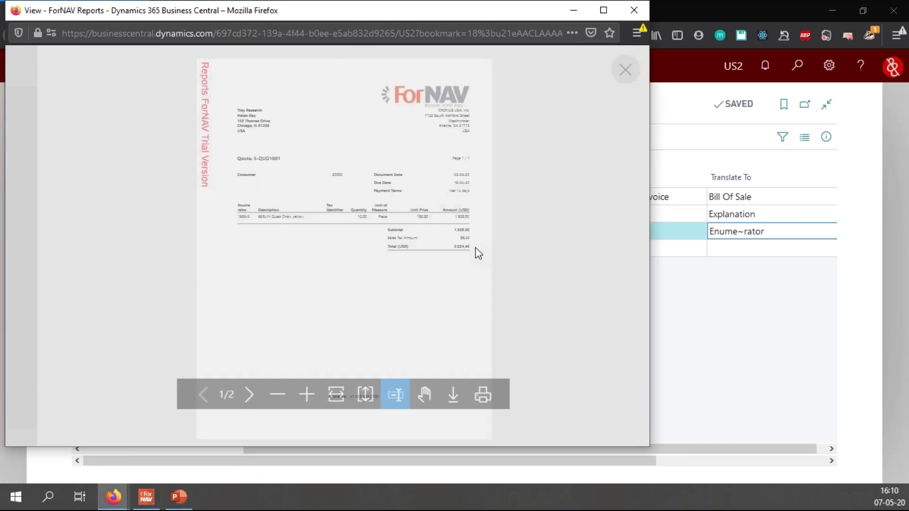
{"action": "left_click", "coordinate": [304, 397]}
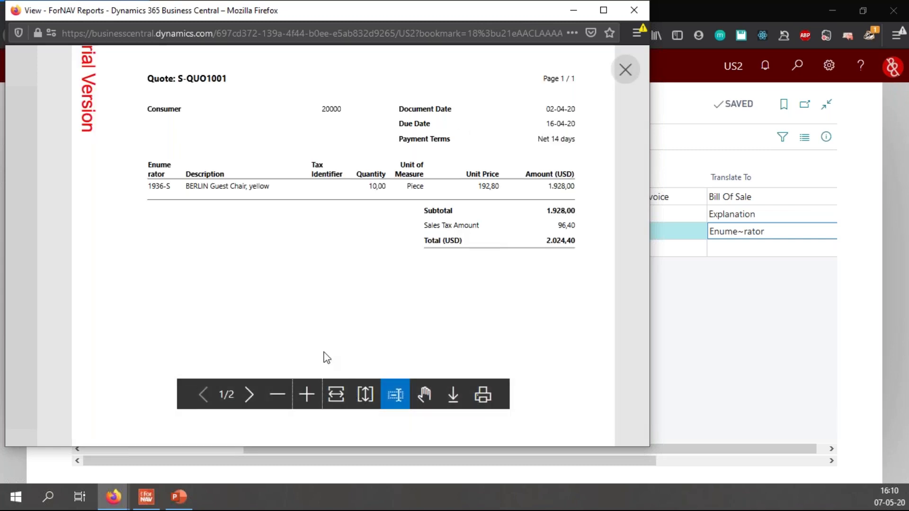
{"action": "scroll", "coordinate": [325, 357], "scroll_direction": "up", "scroll_amount": 2}
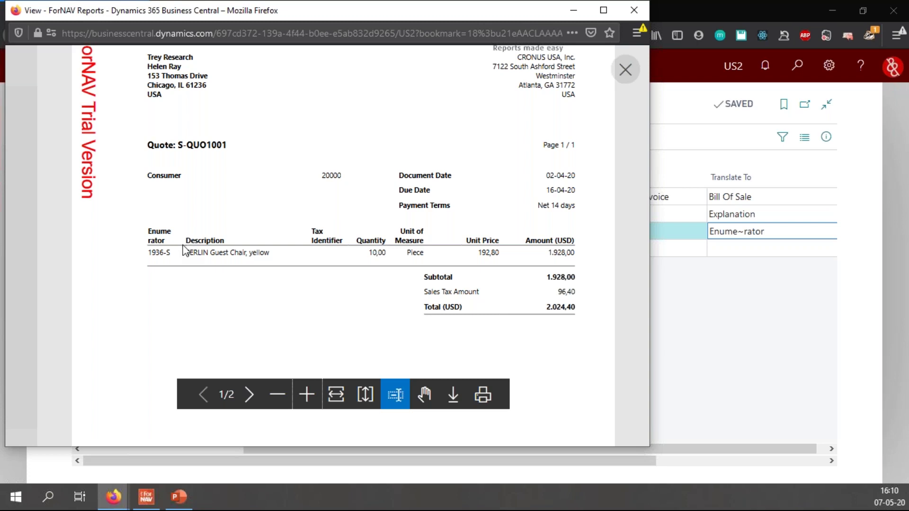
{"action": "left_click", "coordinate": [625, 71]}
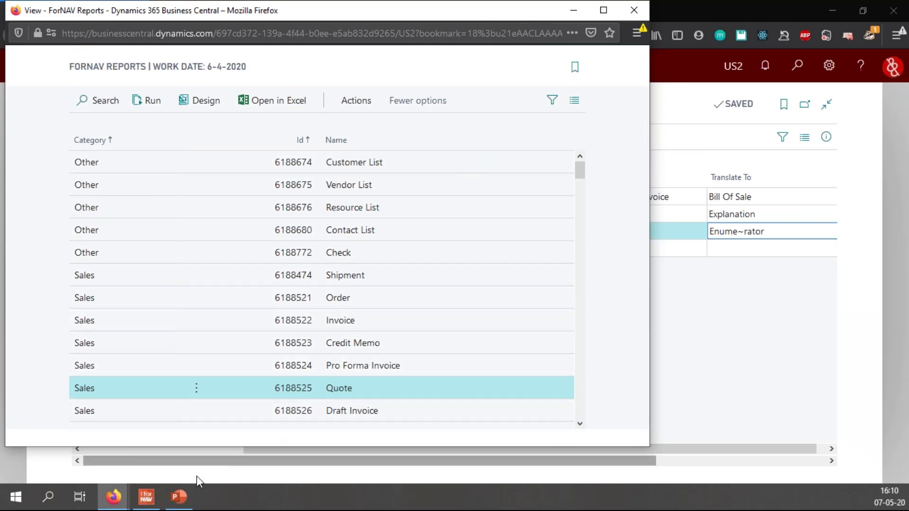
- Switch to the PowerPoint slide show and advance to the Summary slide
{"action": "mouse_move", "coordinate": [185, 501]}
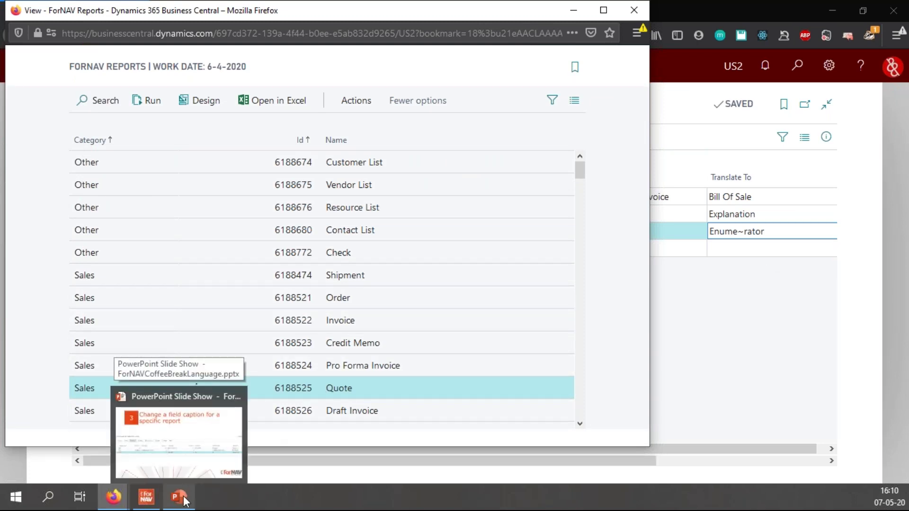
{"action": "left_click", "coordinate": [178, 426]}
{"action": "left_click", "coordinate": [595, 199]}
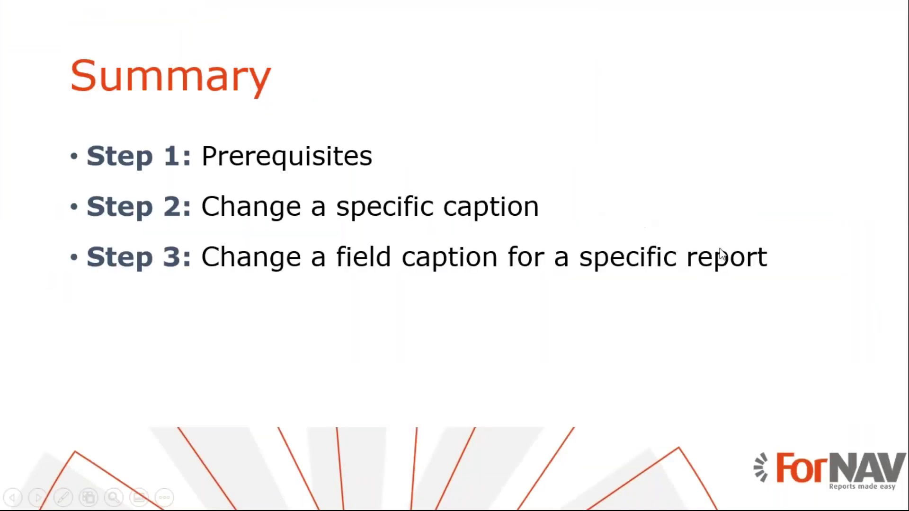